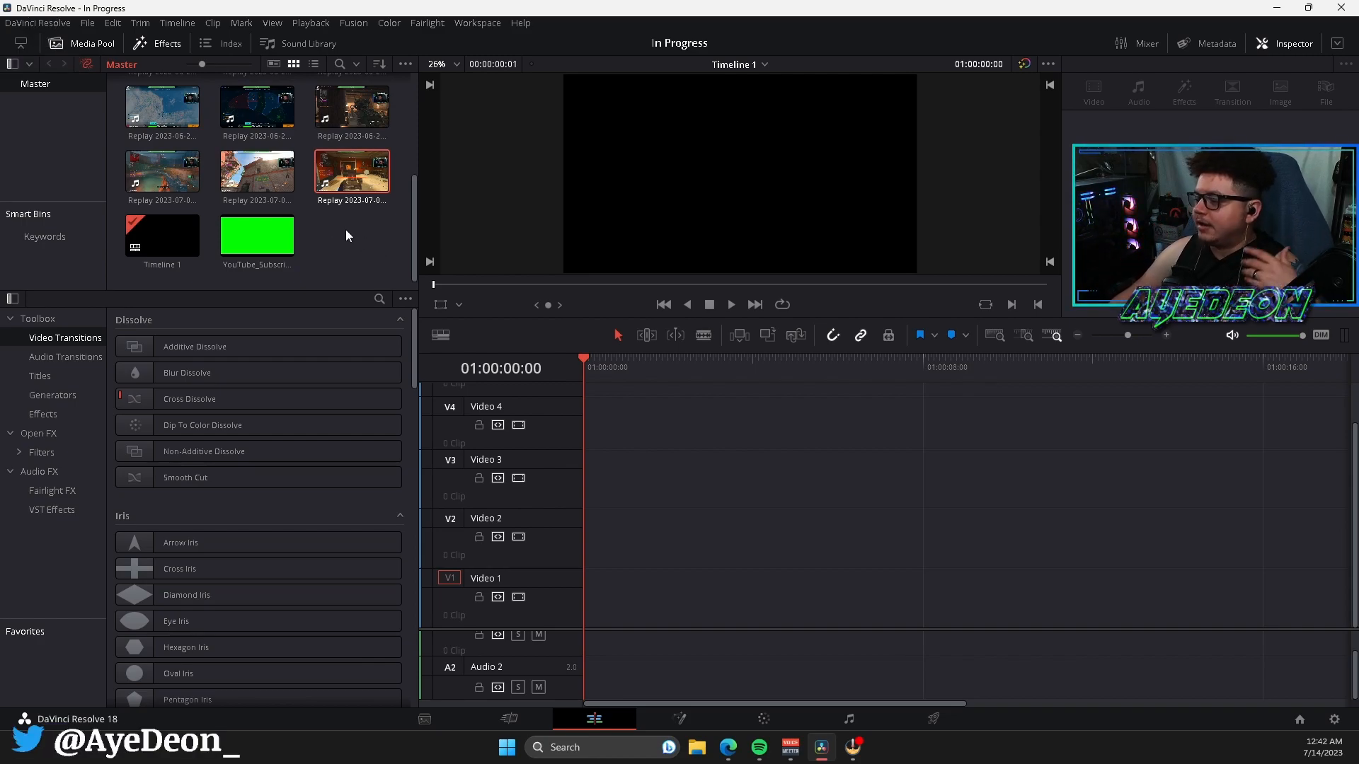
pyautogui.scroll(3, 333, 236)
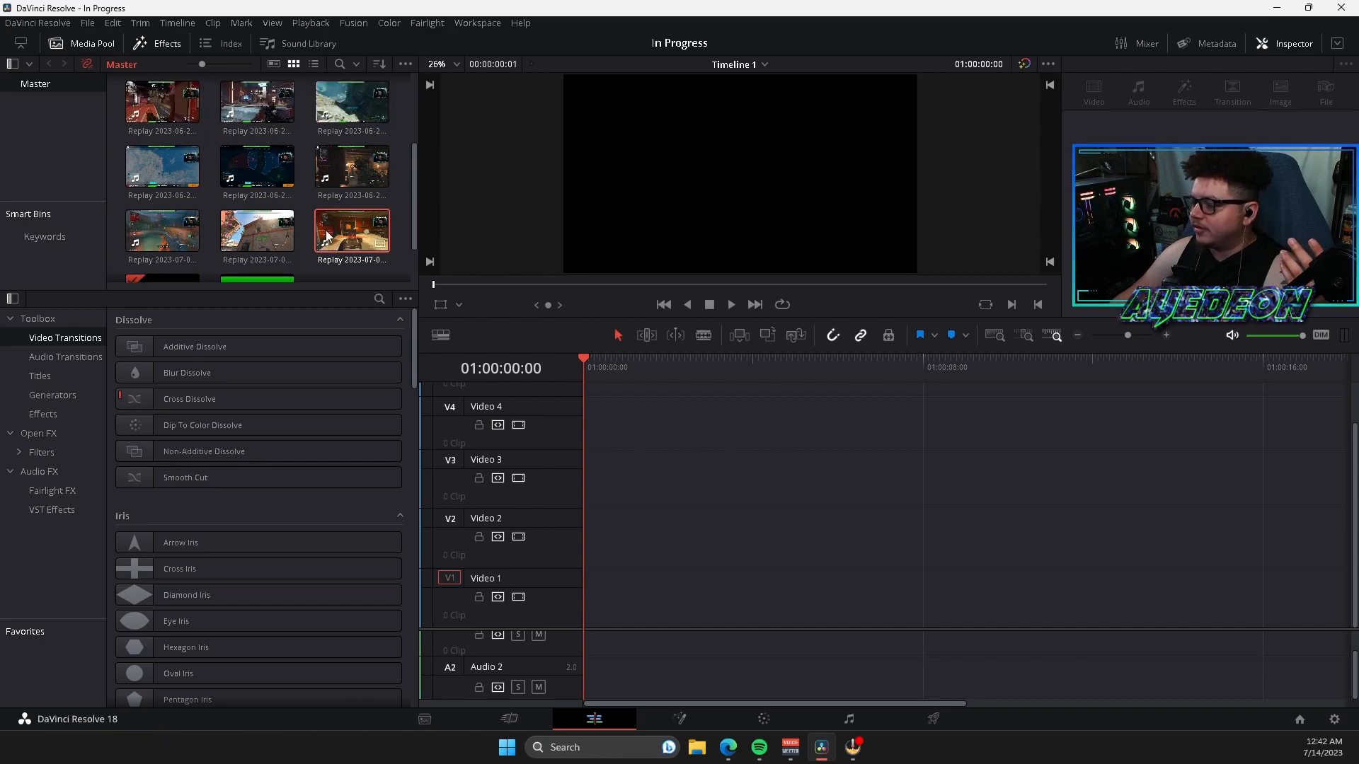
pyautogui.scroll(2, 262, 216)
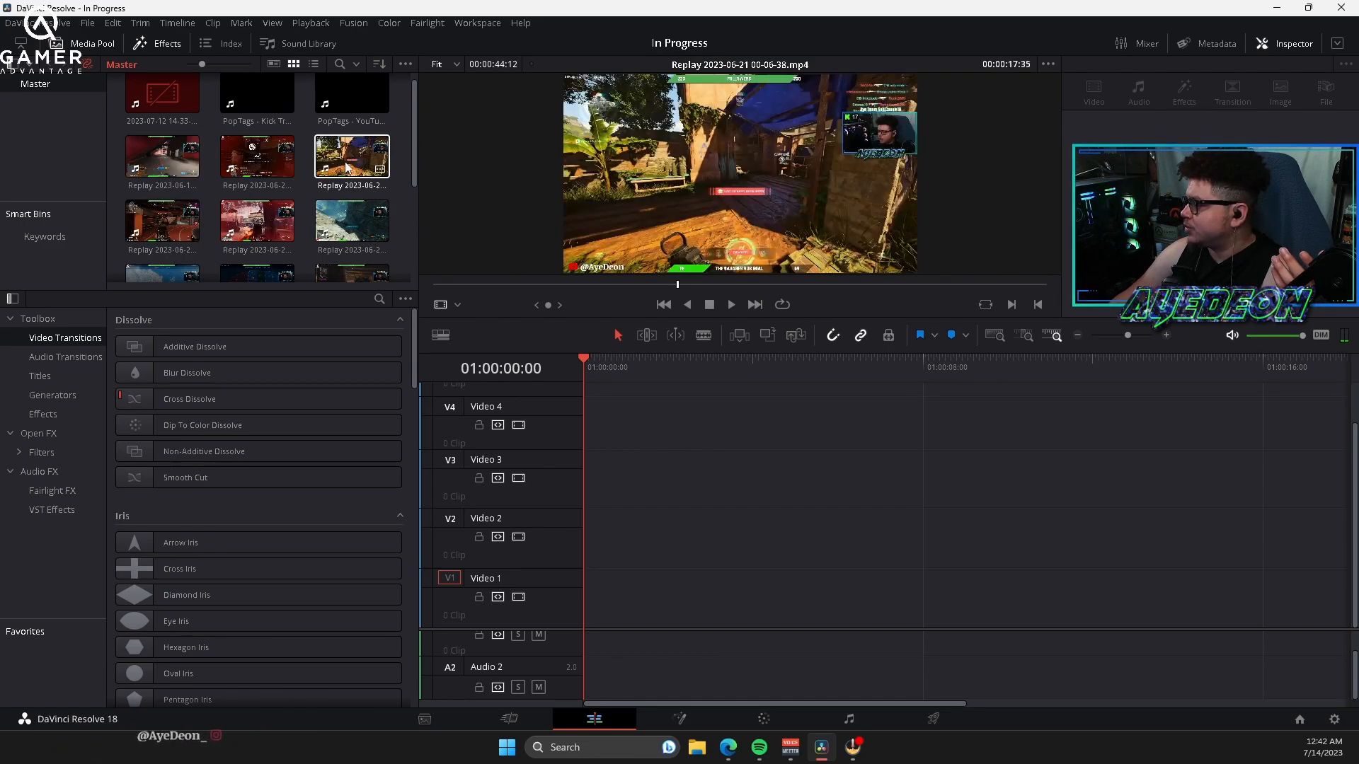
pyautogui.scroll(-3, 352, 184)
pyautogui.moveTo(354, 198); pyautogui.dragTo(594, 613)
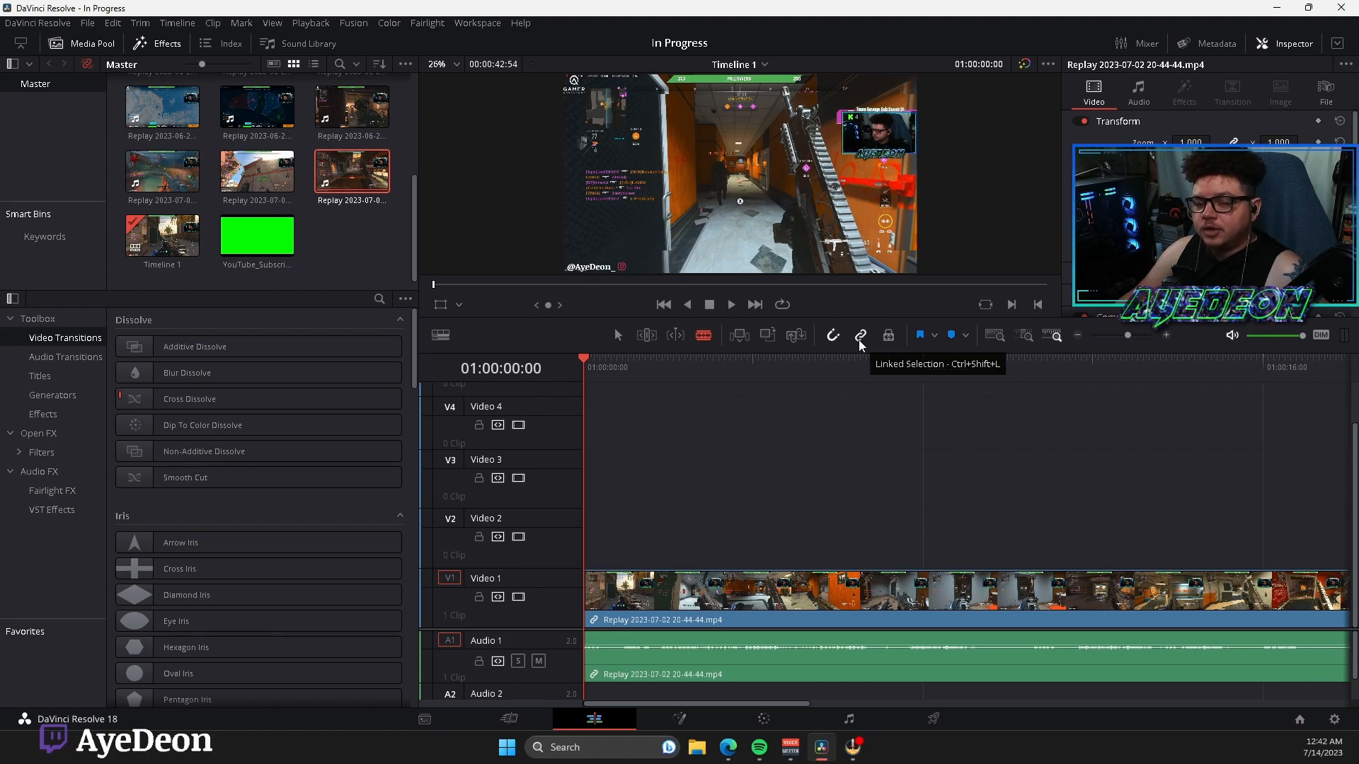
# - Try a blade cut near the start of the gameplay clip, and undo it
pyautogui.click(716, 595)
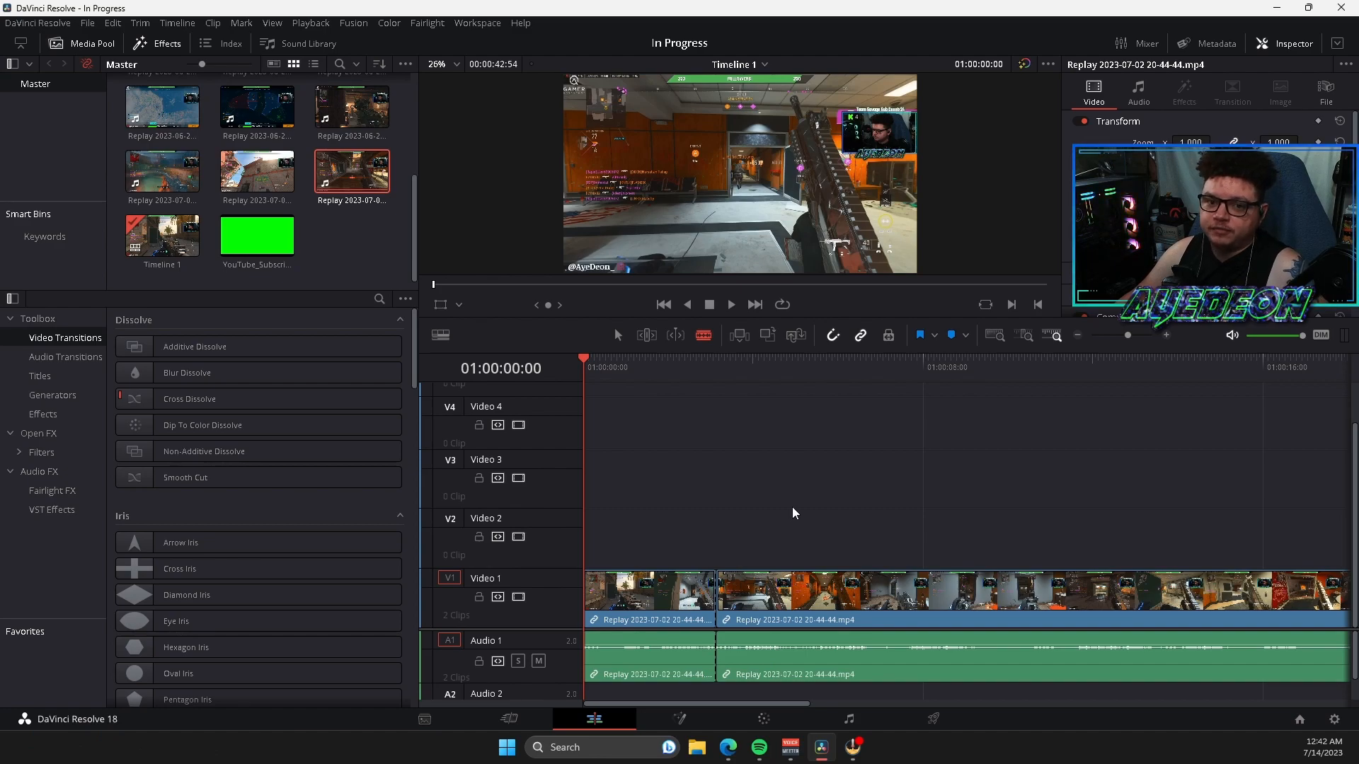
pyautogui.hotkey('ctrl', 'z')
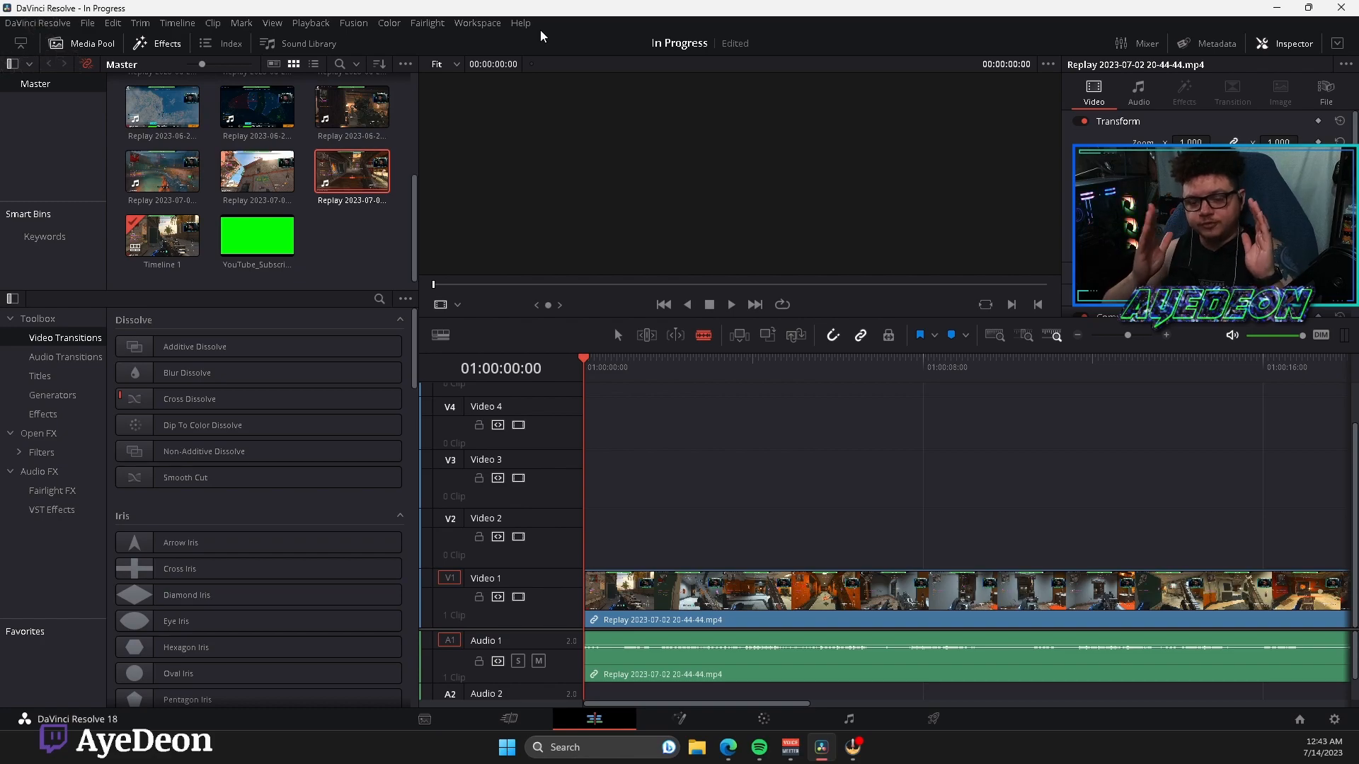
# - Set the project's timeline to vertical resolution, 1080 x 1920 HD, and save the project settings
pyautogui.click(88, 23)
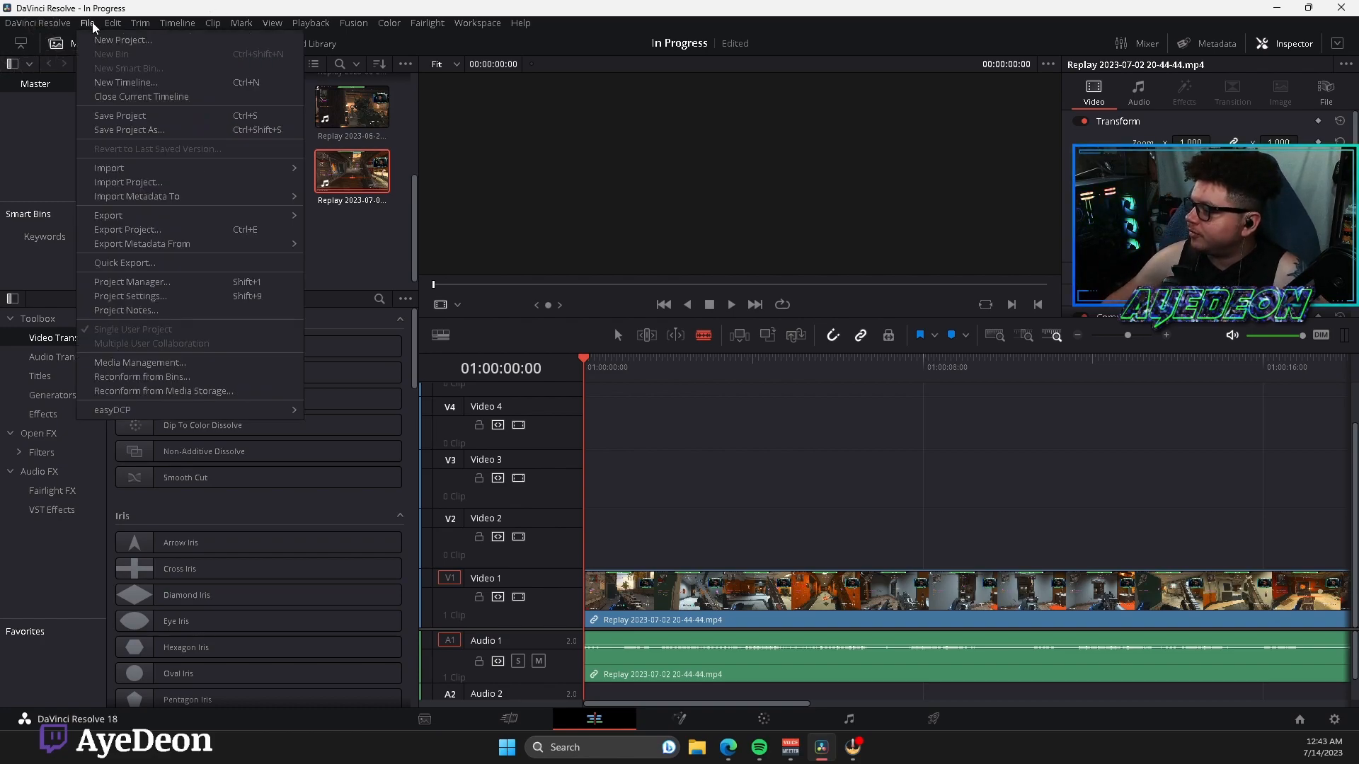
pyautogui.moveTo(113, 22)
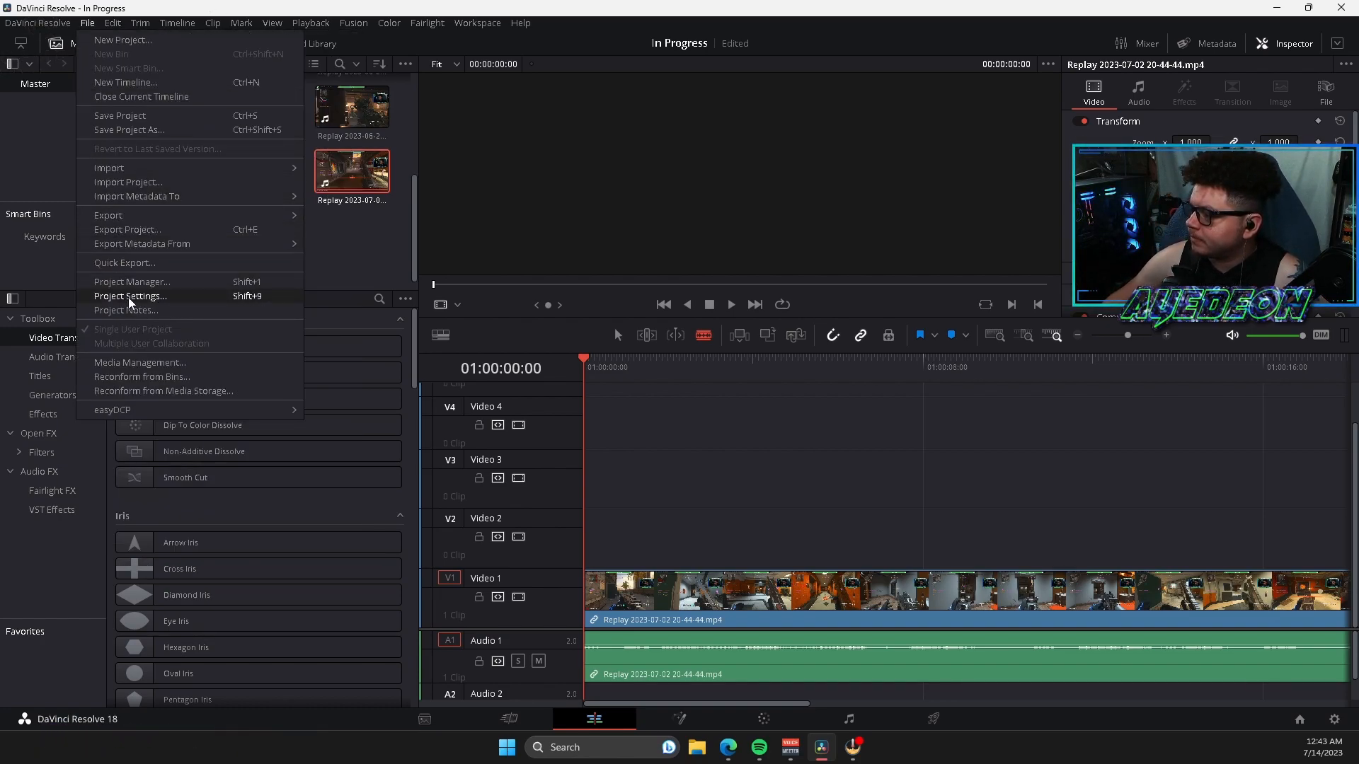
pyautogui.click(131, 296)
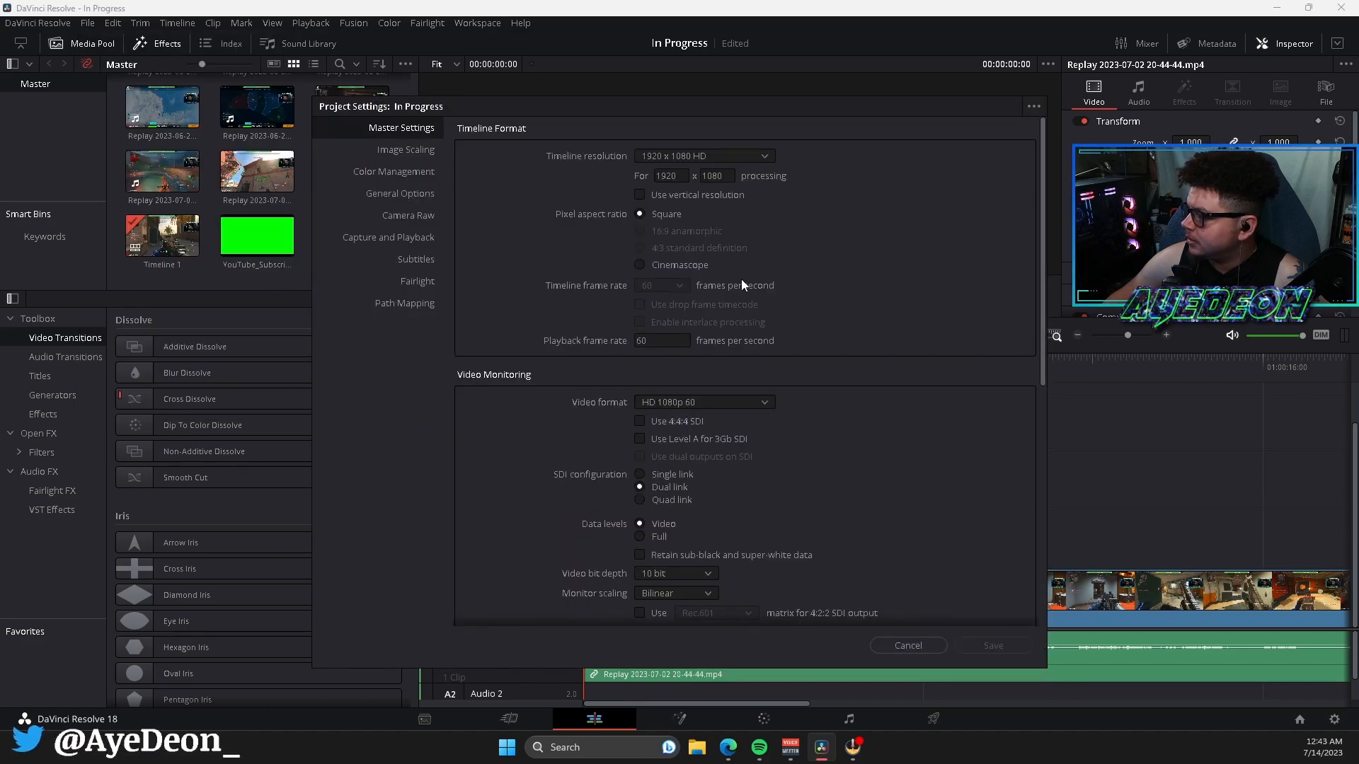
pyautogui.click(638, 193)
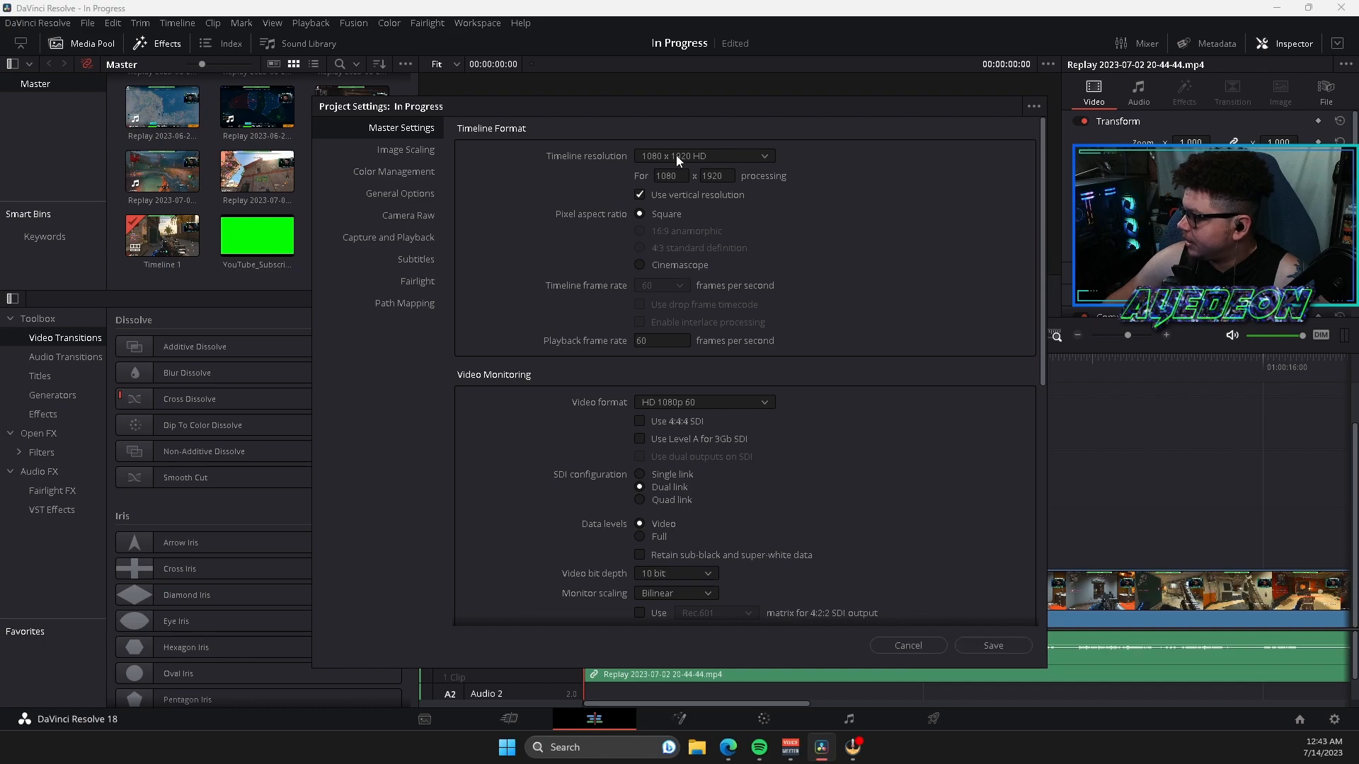
pyautogui.click(971, 646)
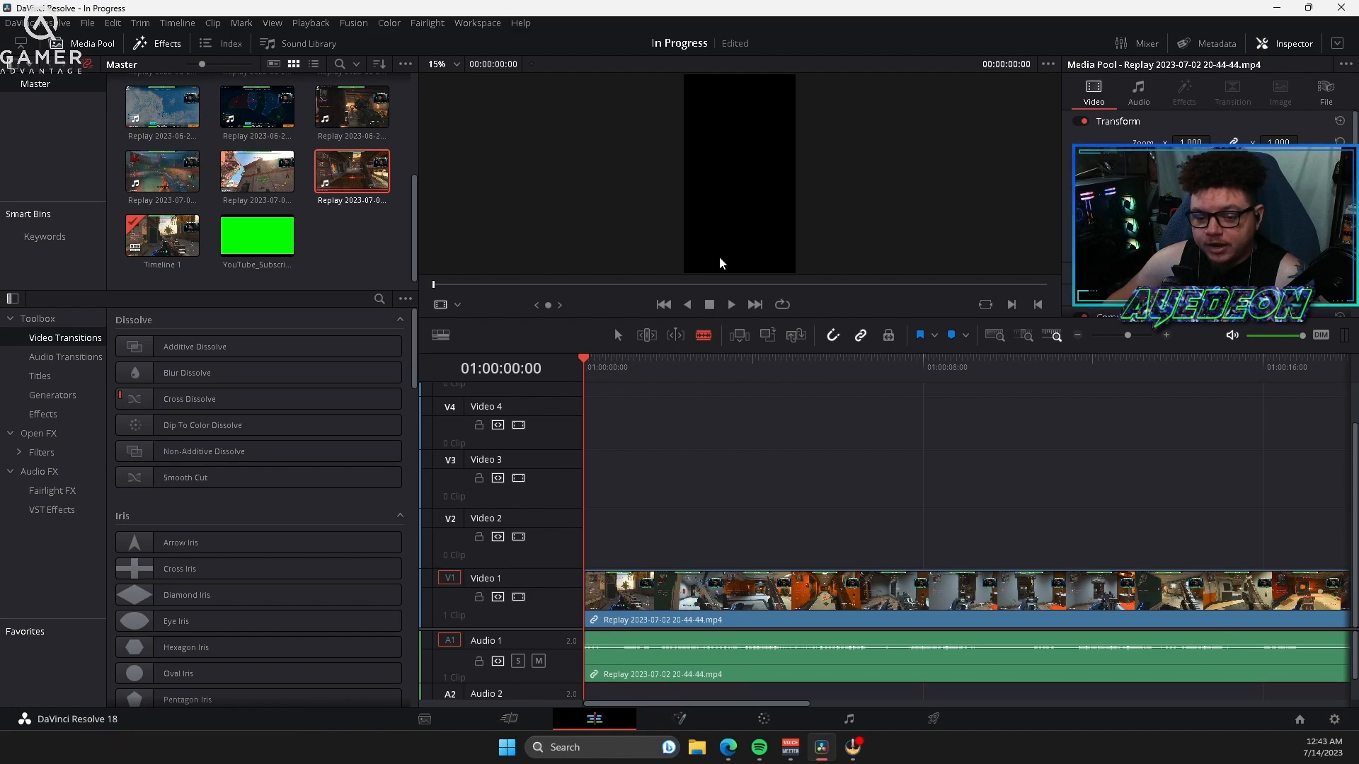
# - Split the gameplay clip at 01:00:13:40 and ripple-delete the part before the cut, with its audio
pyautogui.moveTo(942, 366); pyautogui.dragTo(1164, 358)
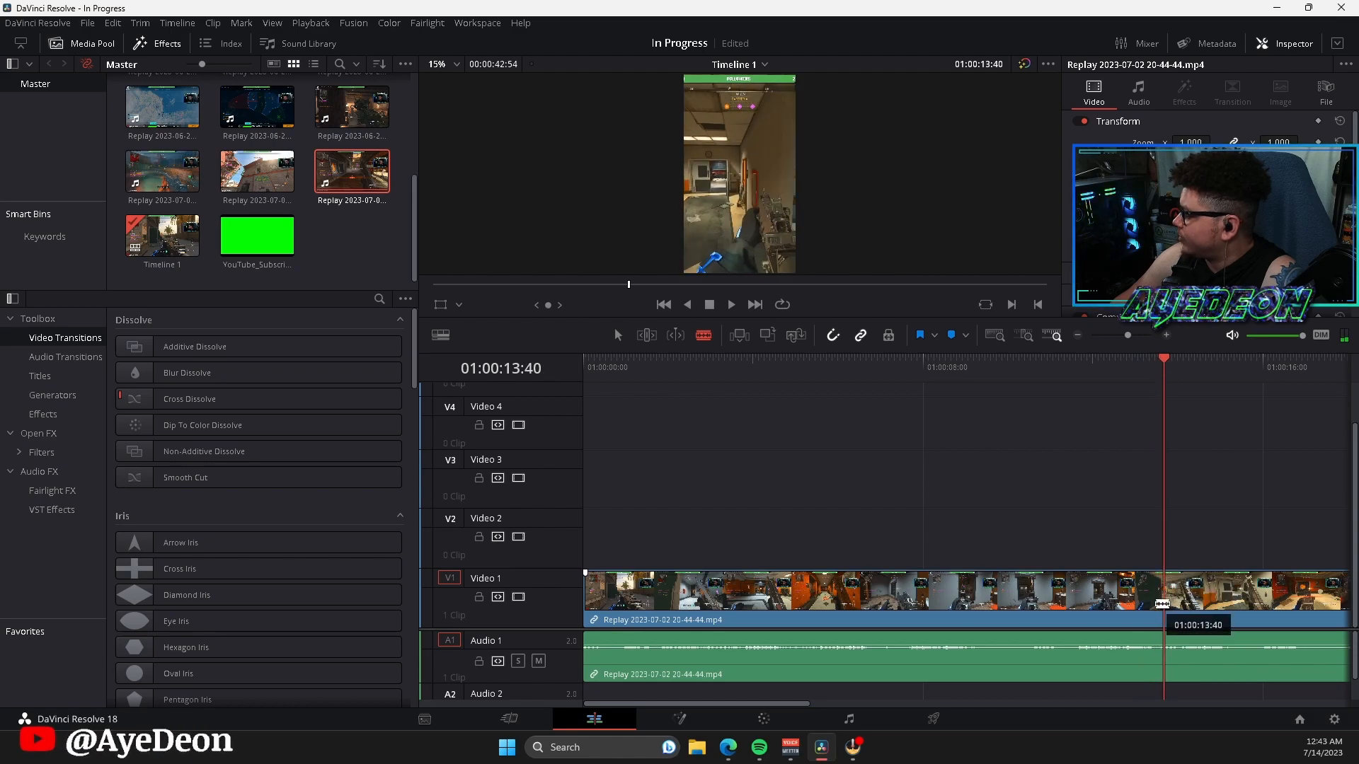
pyautogui.click(1161, 603)
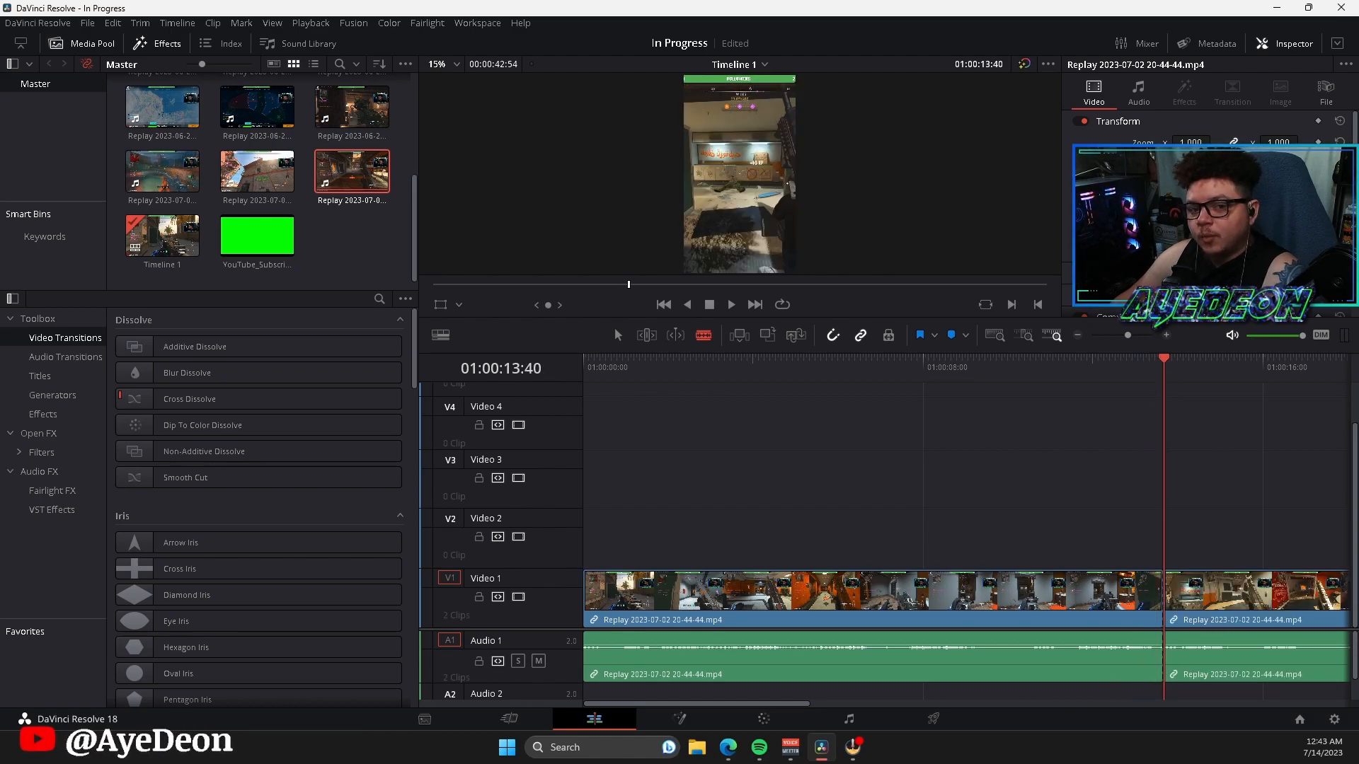
pyautogui.moveTo(832, 537); pyautogui.dragTo(984, 706)
pyautogui.press('Delete')
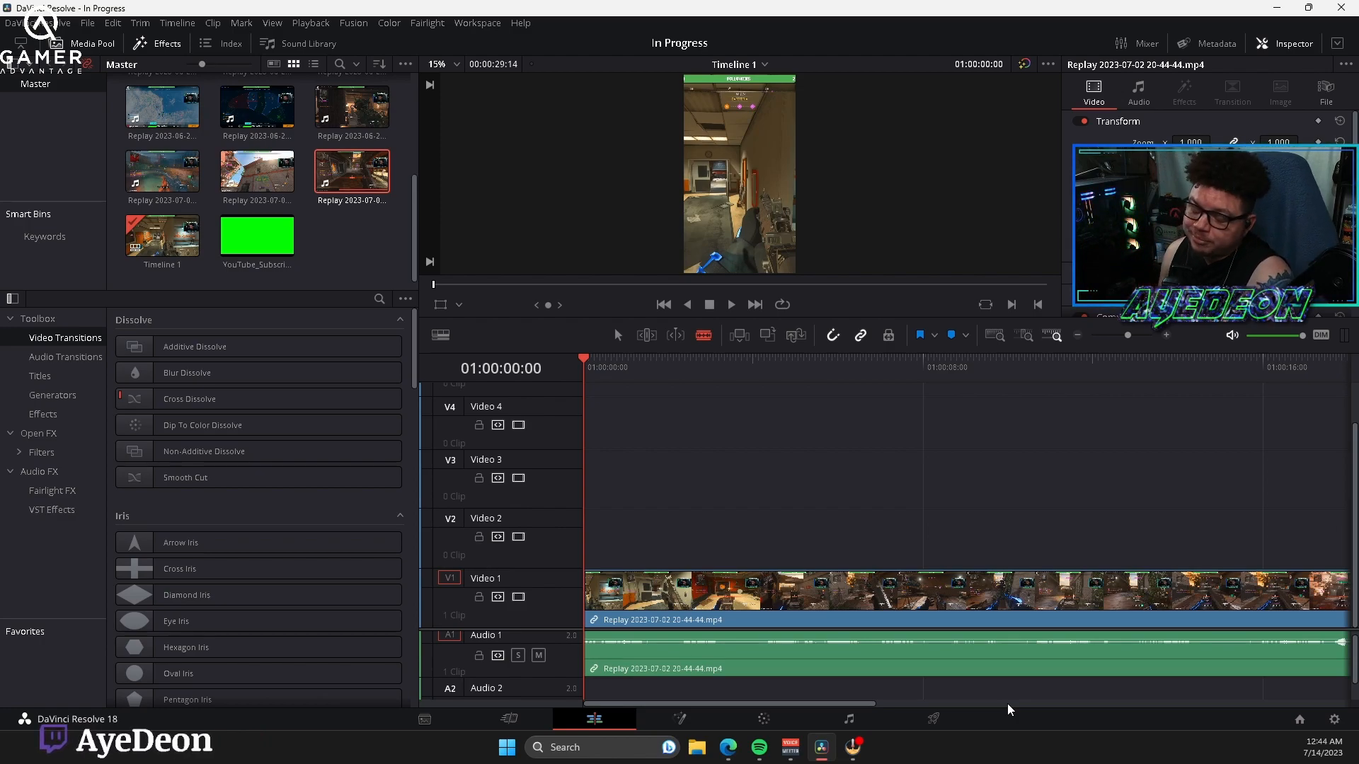
pyautogui.click(113, 23)
pyautogui.moveTo(140, 23)
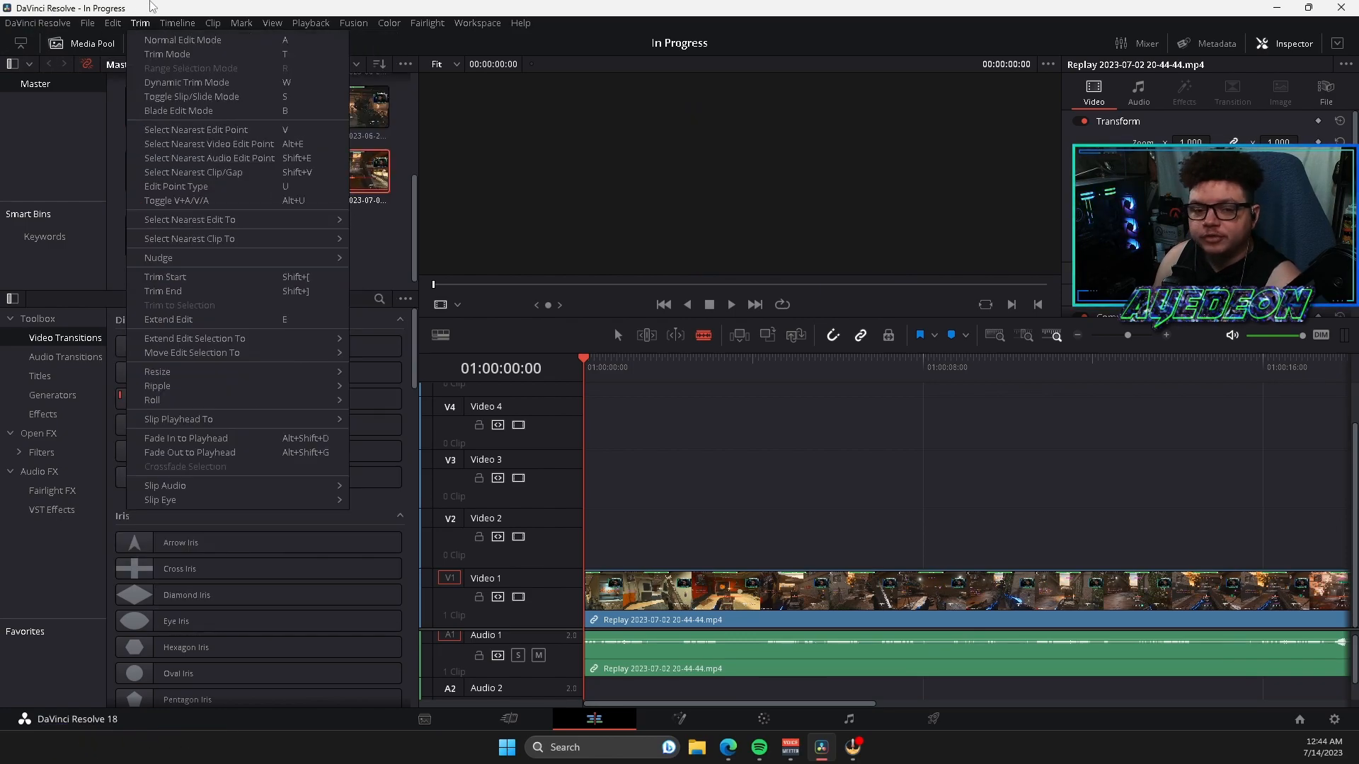
# - Split the gameplay clip at 01:00:23:33 and delete the part after the cut, with its audio
pyautogui.moveTo(604, 363); pyautogui.dragTo(1302, 439)
pyautogui.moveTo(1321, 441); pyautogui.dragTo(1246, 461)
pyautogui.click(1243, 598)
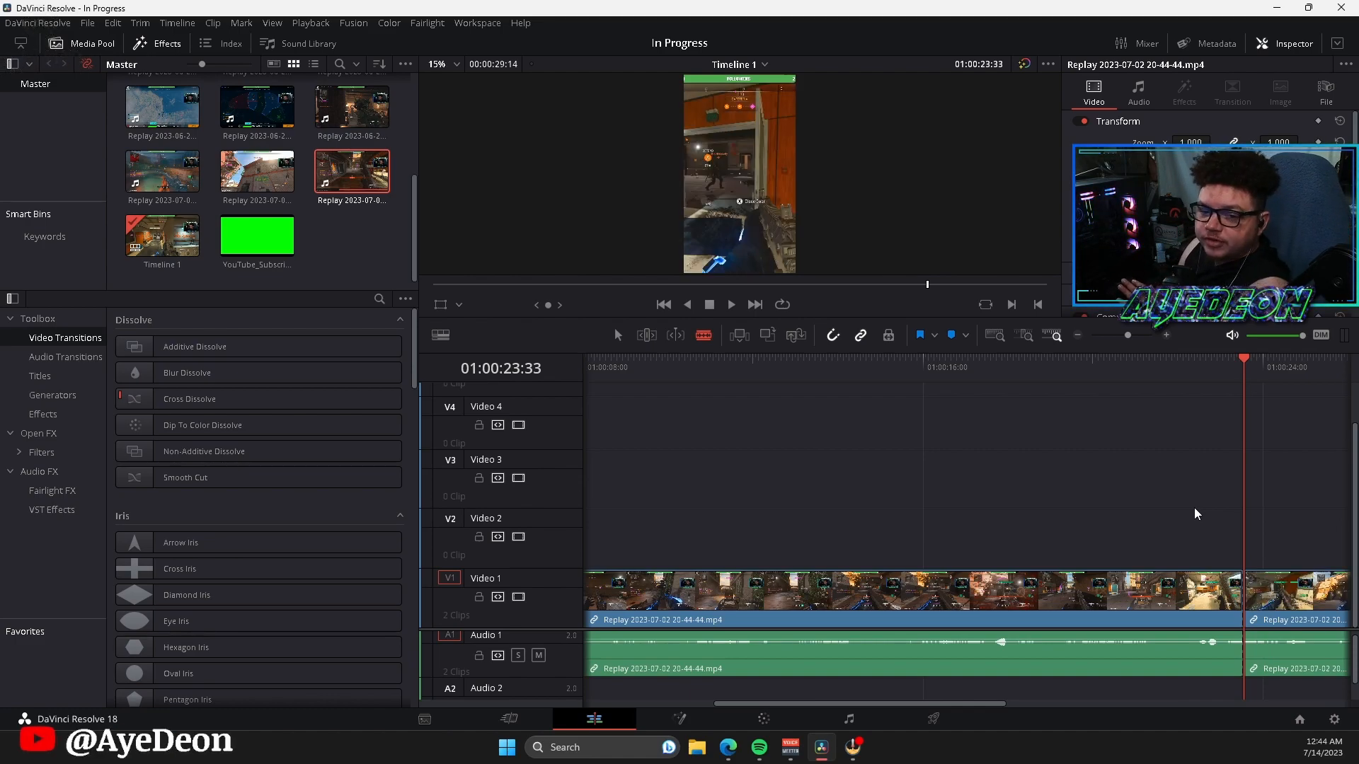
pyautogui.moveTo(1299, 527); pyautogui.dragTo(1308, 686)
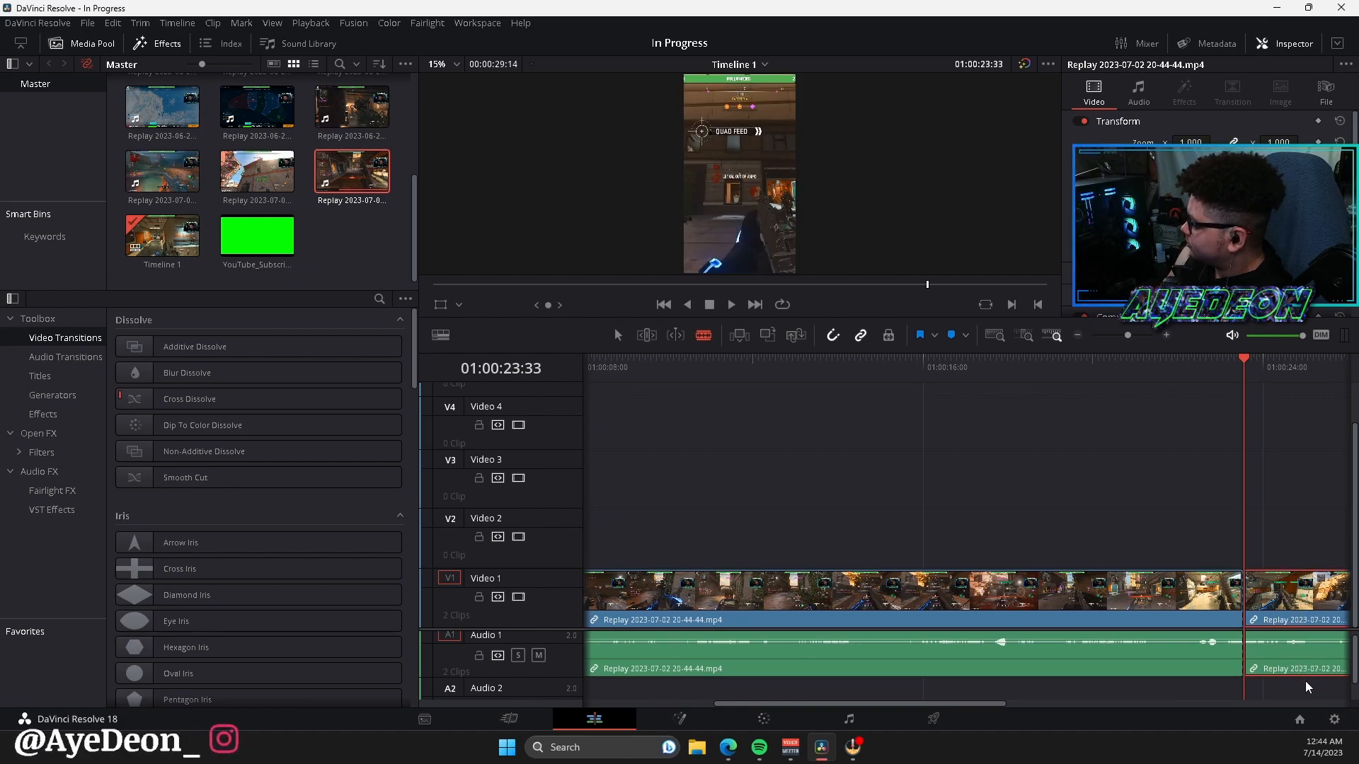
pyautogui.press('Delete')
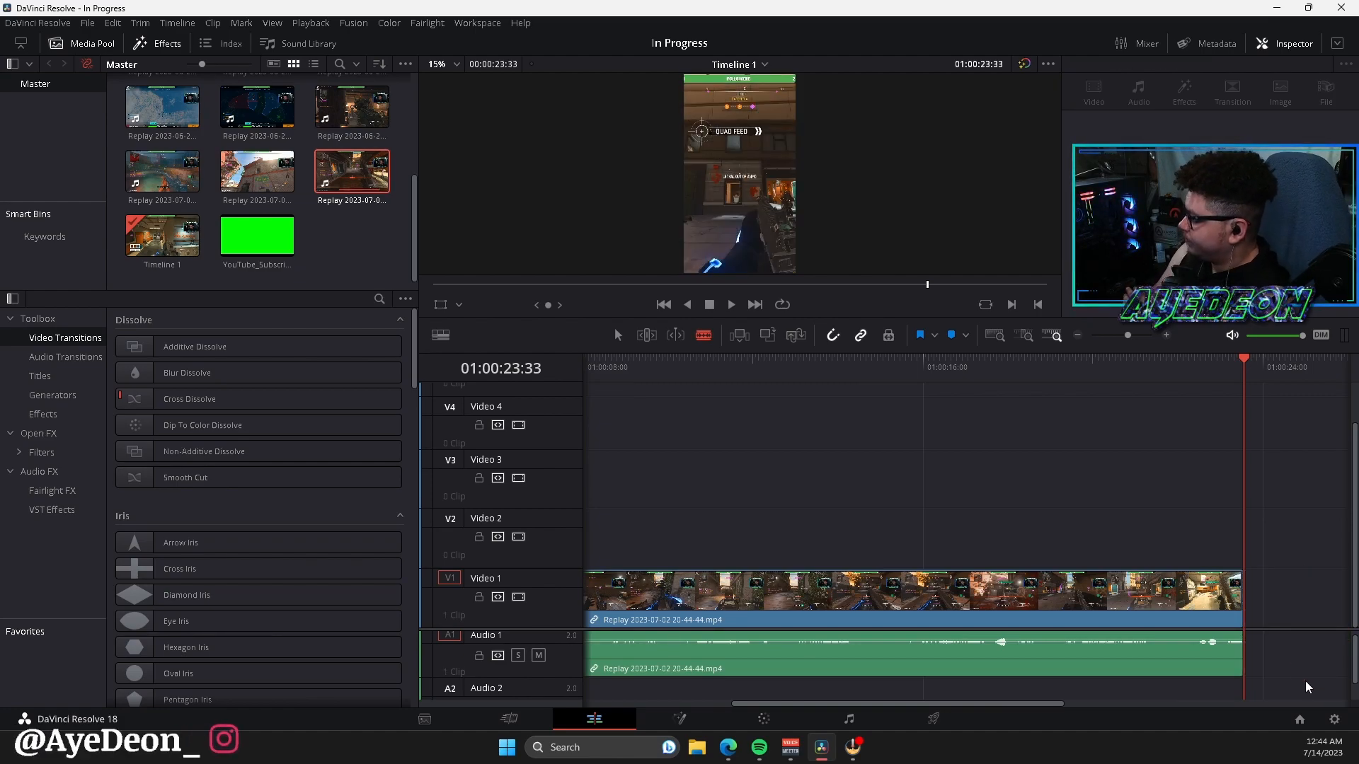
# - With snapping and linked selection off, duplicate the clip's video without its audio onto the Video 2 and Video 3 tracks
pyautogui.moveTo(989, 703); pyautogui.dragTo(797, 711)
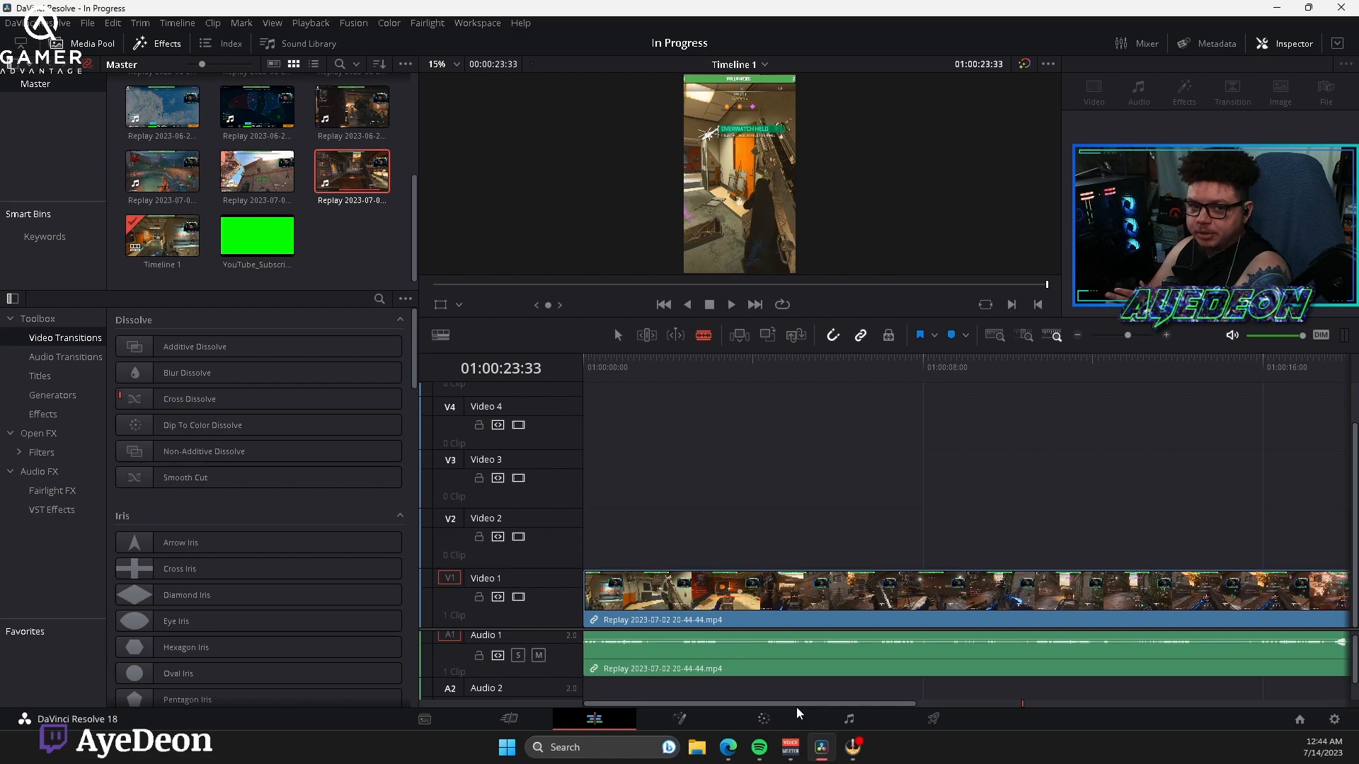
pyautogui.press('a')
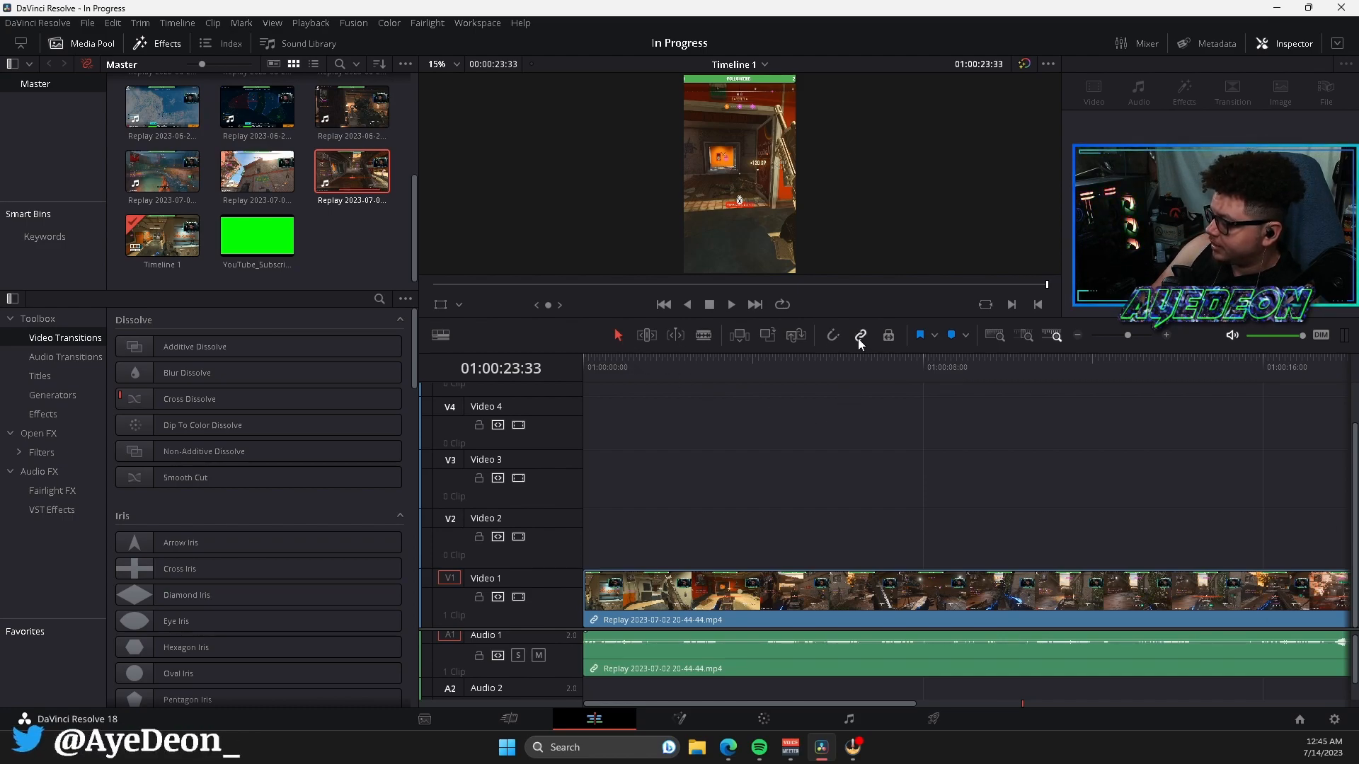
pyautogui.click(652, 591)
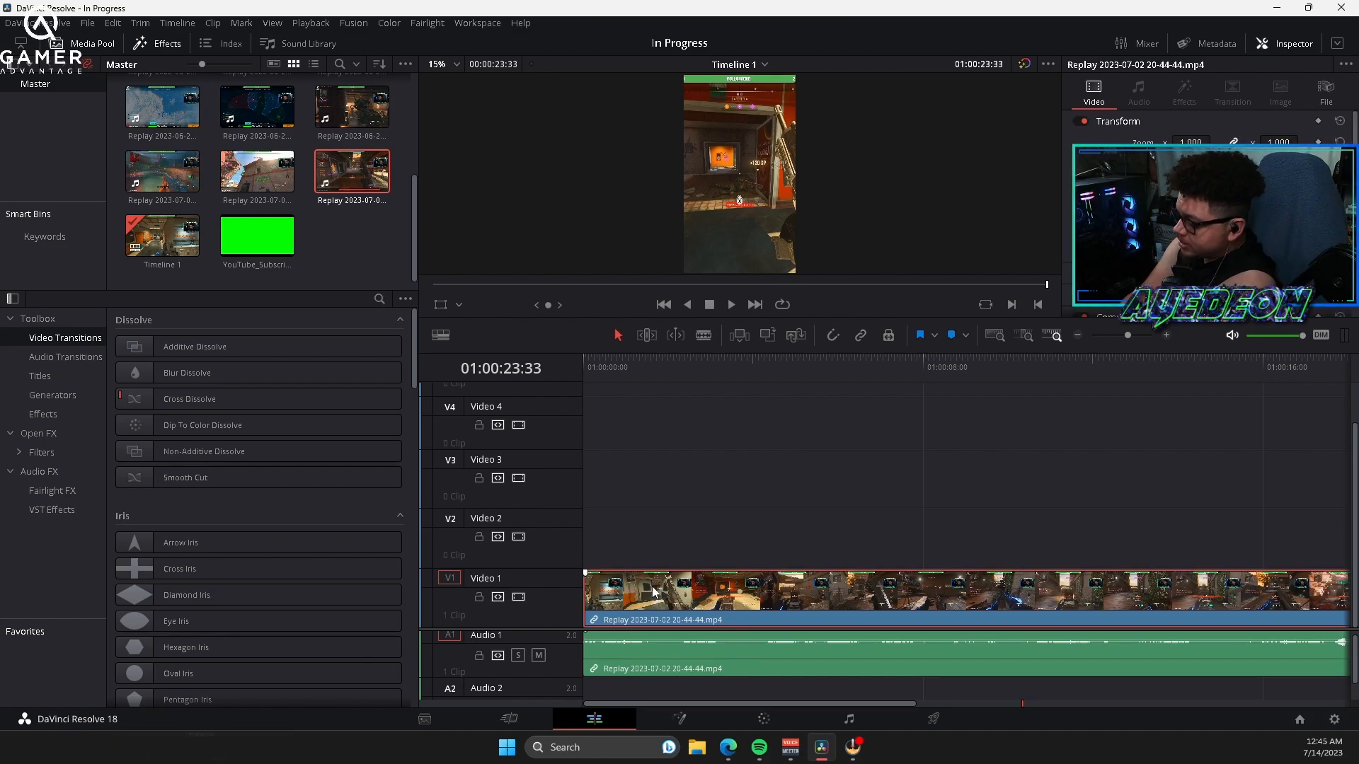
pyautogui.moveTo(652, 590); pyautogui.dragTo(642, 482)
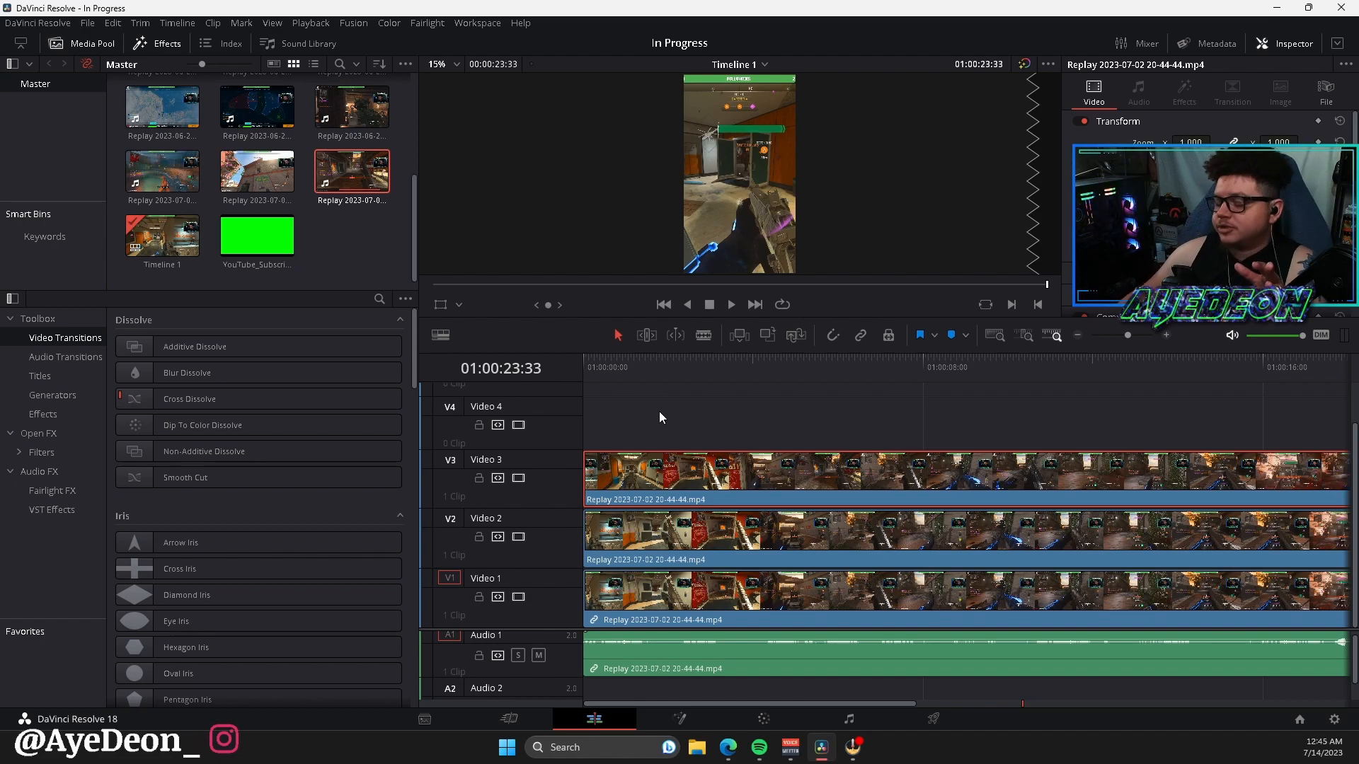
# - Disable the Video 3 and Video 2 tracks and apply the Gaussian Blur filter to the Video 1 clip
pyautogui.click(518, 477)
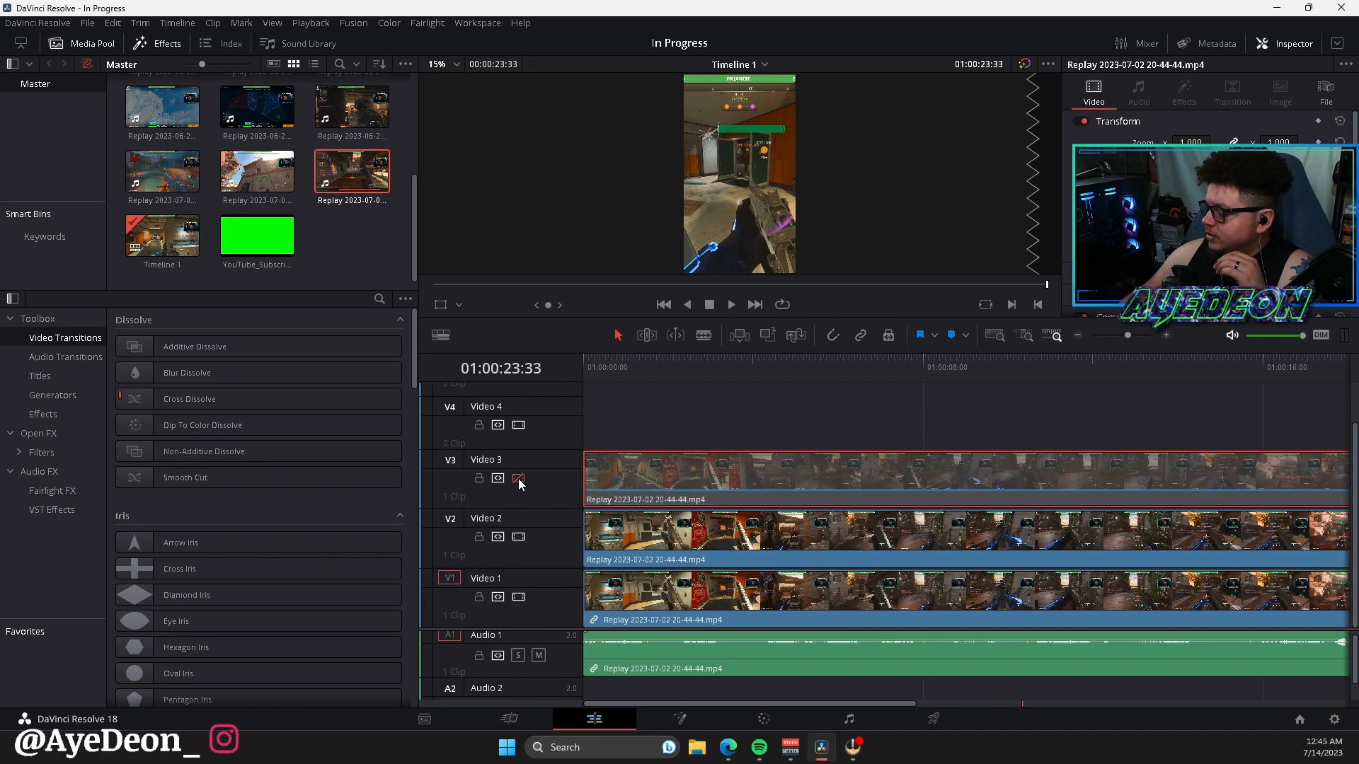
pyautogui.click(518, 537)
pyautogui.click(585, 591)
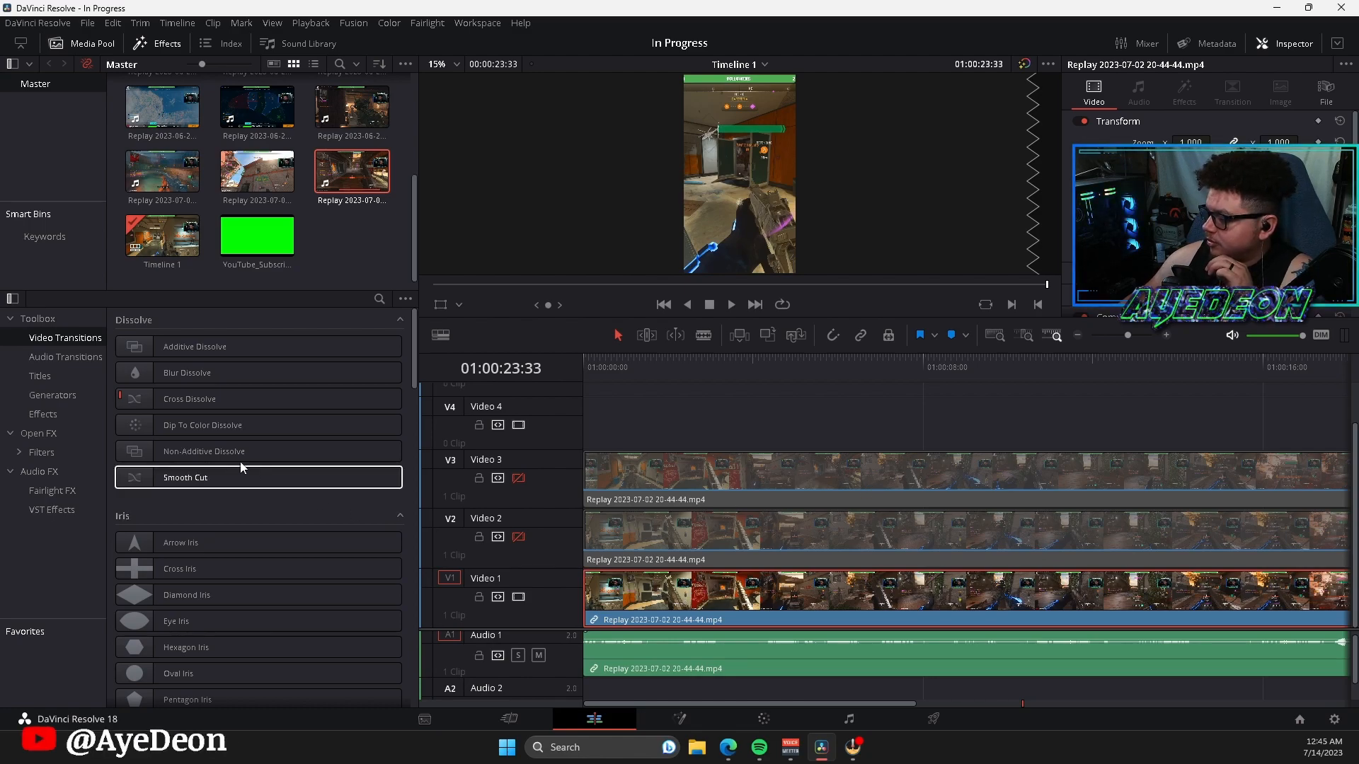
pyautogui.click(43, 453)
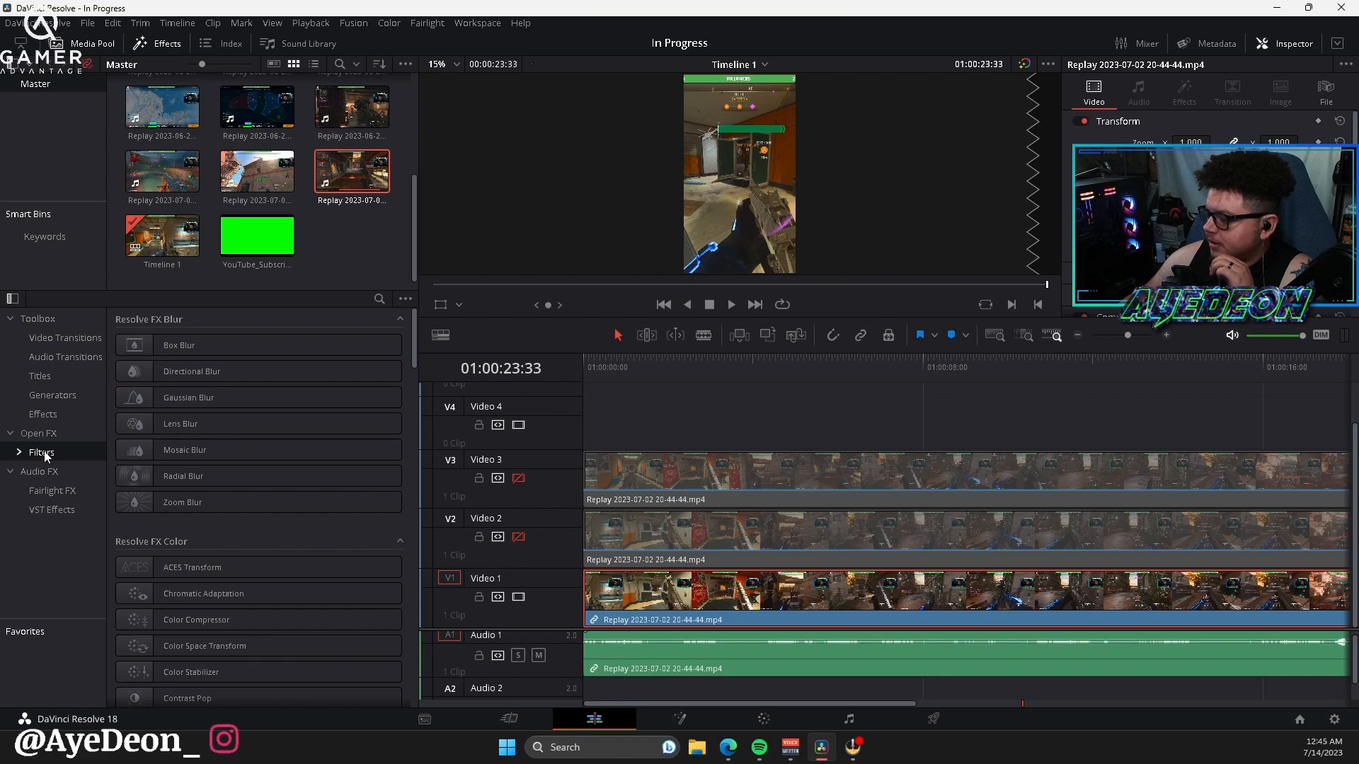
pyautogui.doubleClick(172, 398)
pyautogui.moveTo(173, 398); pyautogui.dragTo(724, 611)
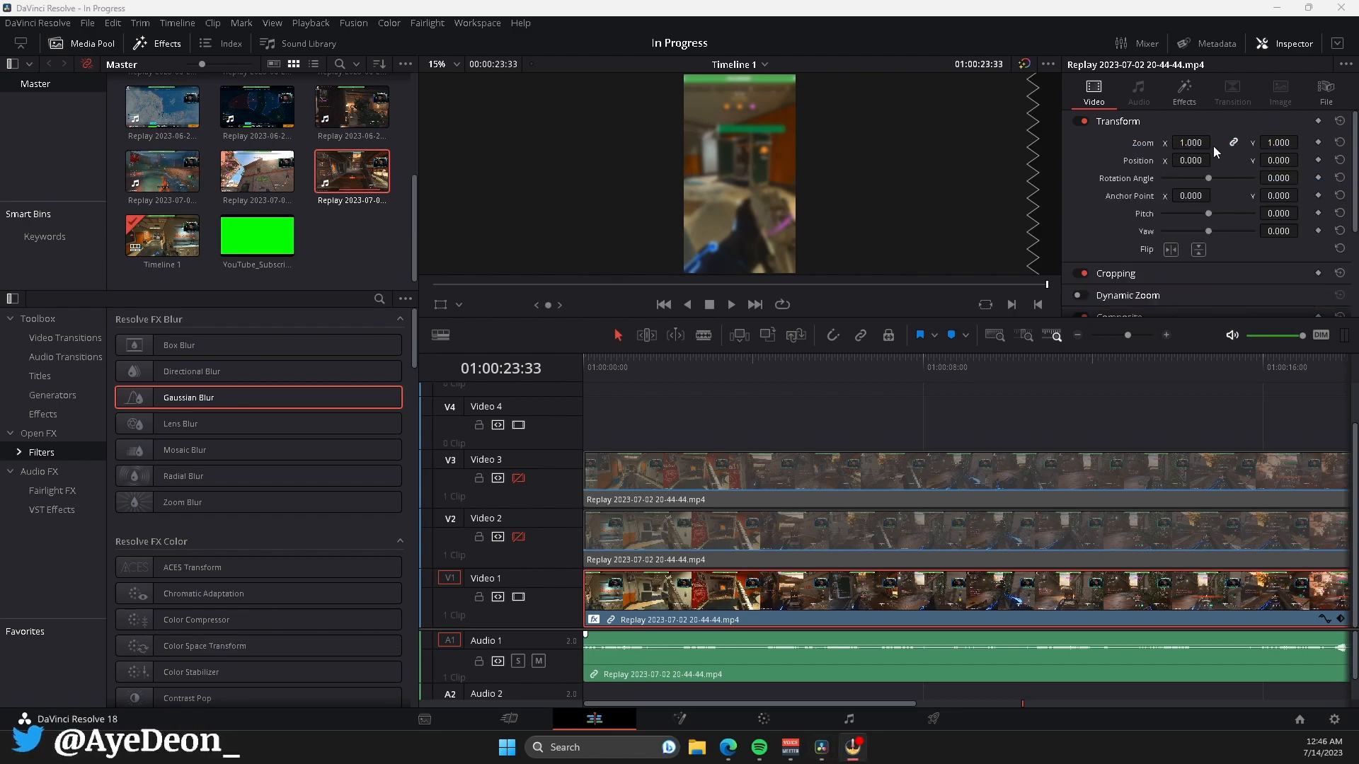
# - Set the Gaussian Blur strength of the Video 1 clip to 0.5 horizontally and vertically
pyautogui.click(1186, 101)
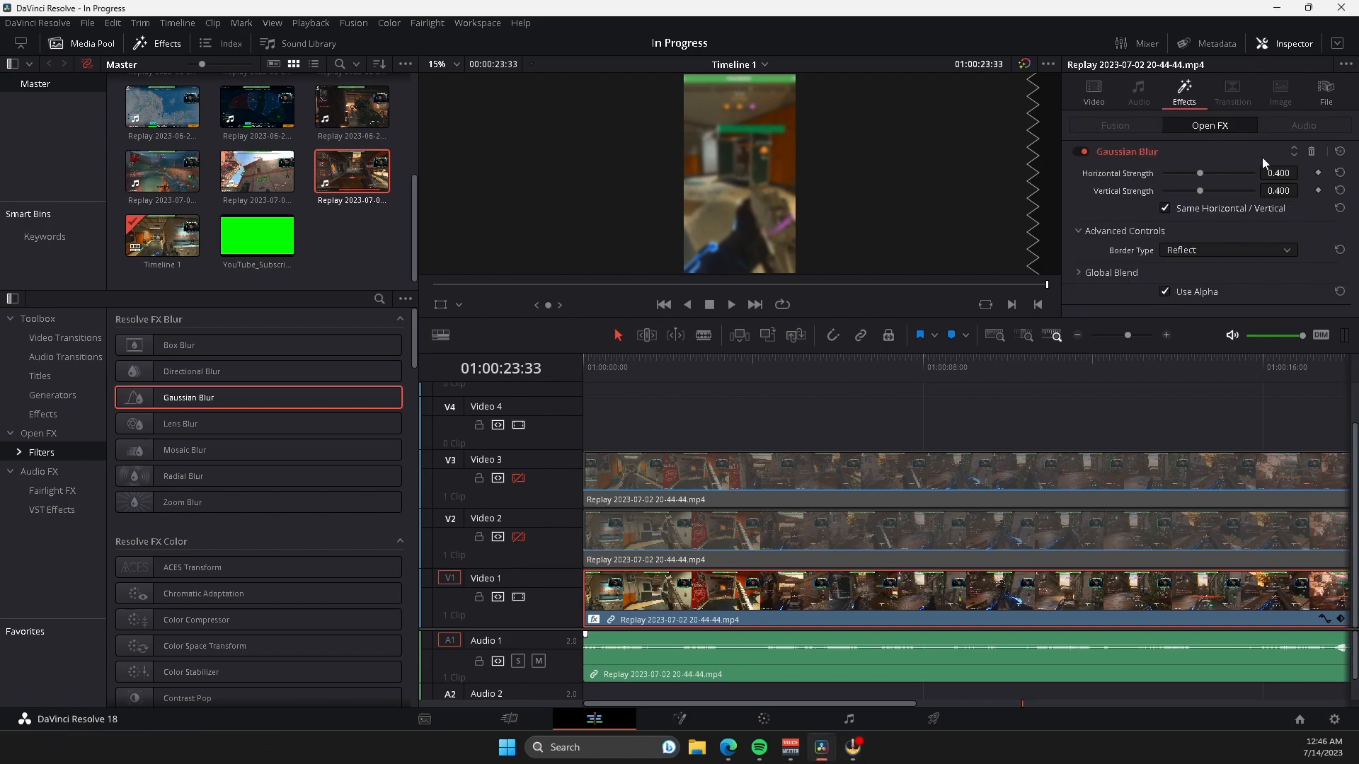
pyautogui.click(1277, 173)
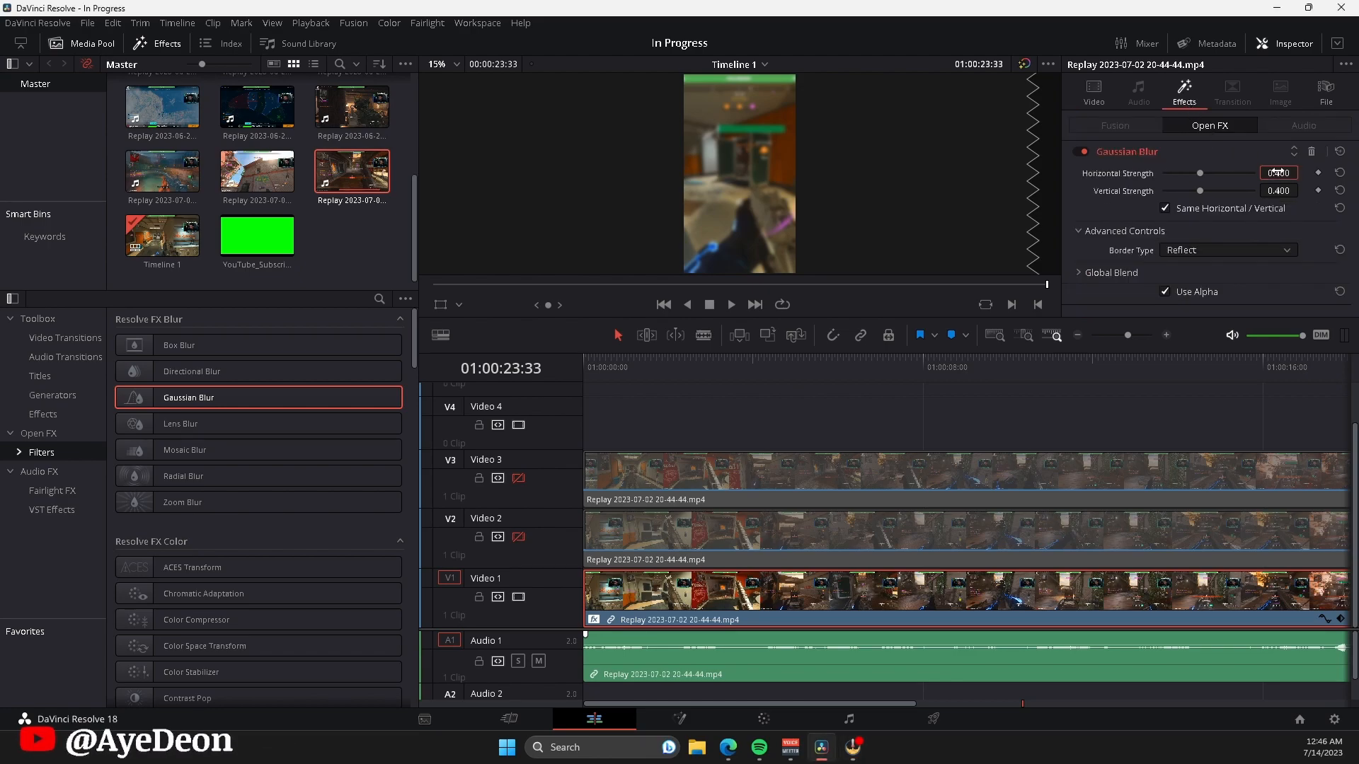
pyautogui.write('.5')
pyautogui.press('Return')
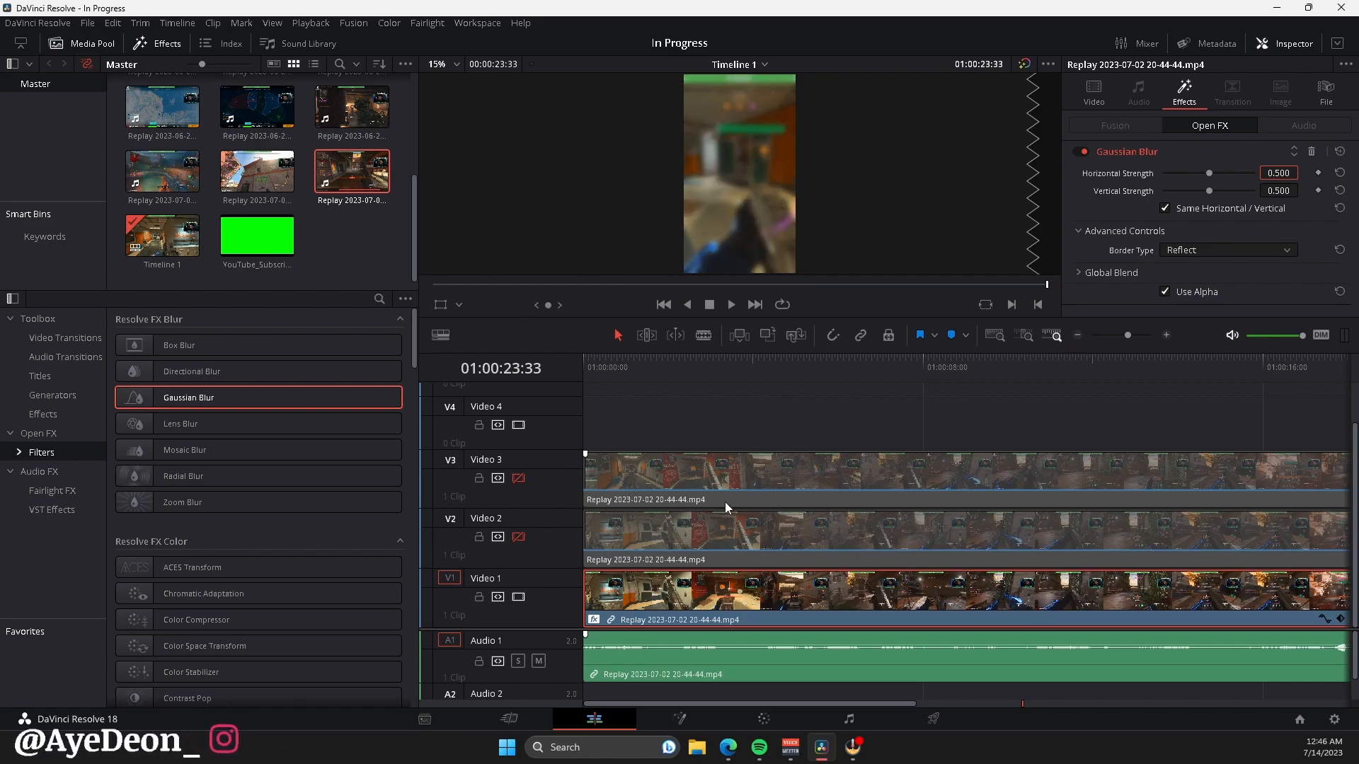
# - Disable the Video 1 track, enable Video 2, and set the Video 2 clip's zoom to 0.560
pyautogui.click(517, 596)
pyautogui.click(518, 537)
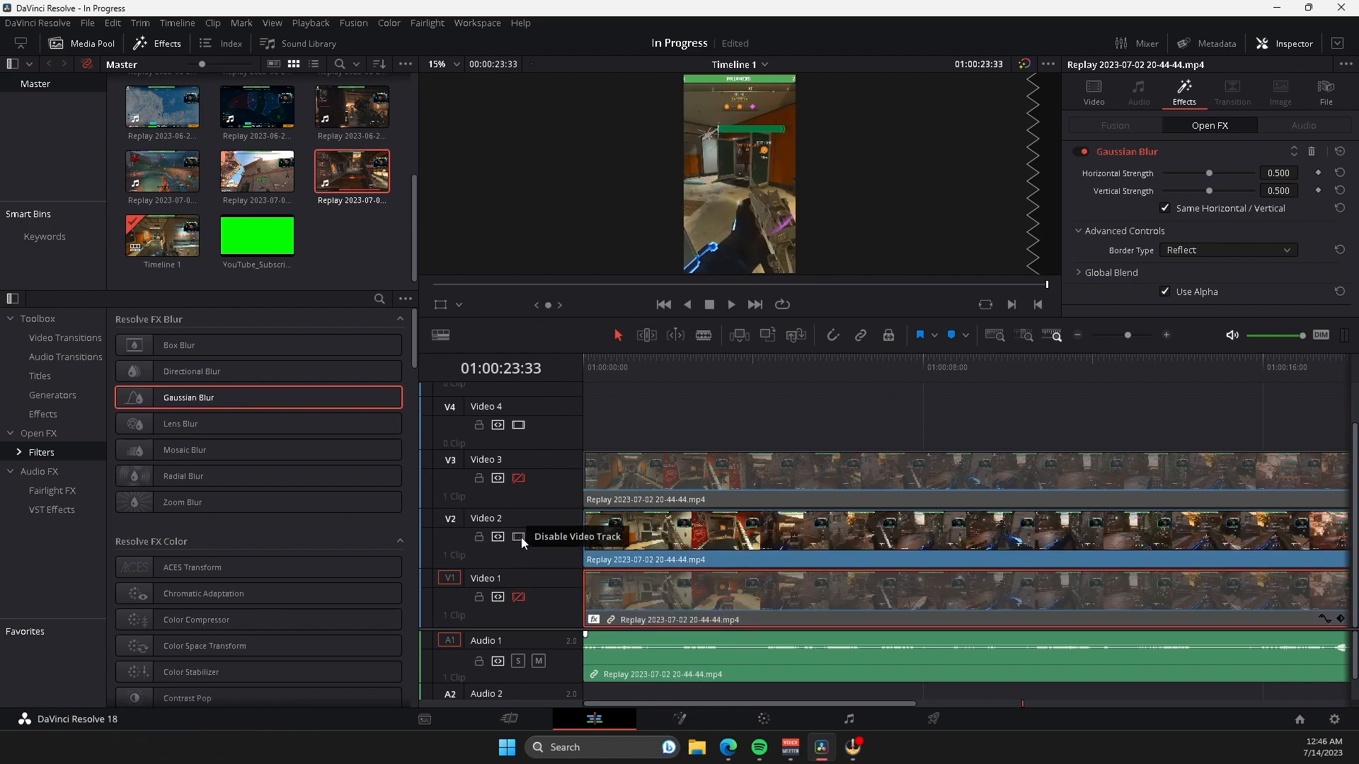
pyautogui.click(776, 554)
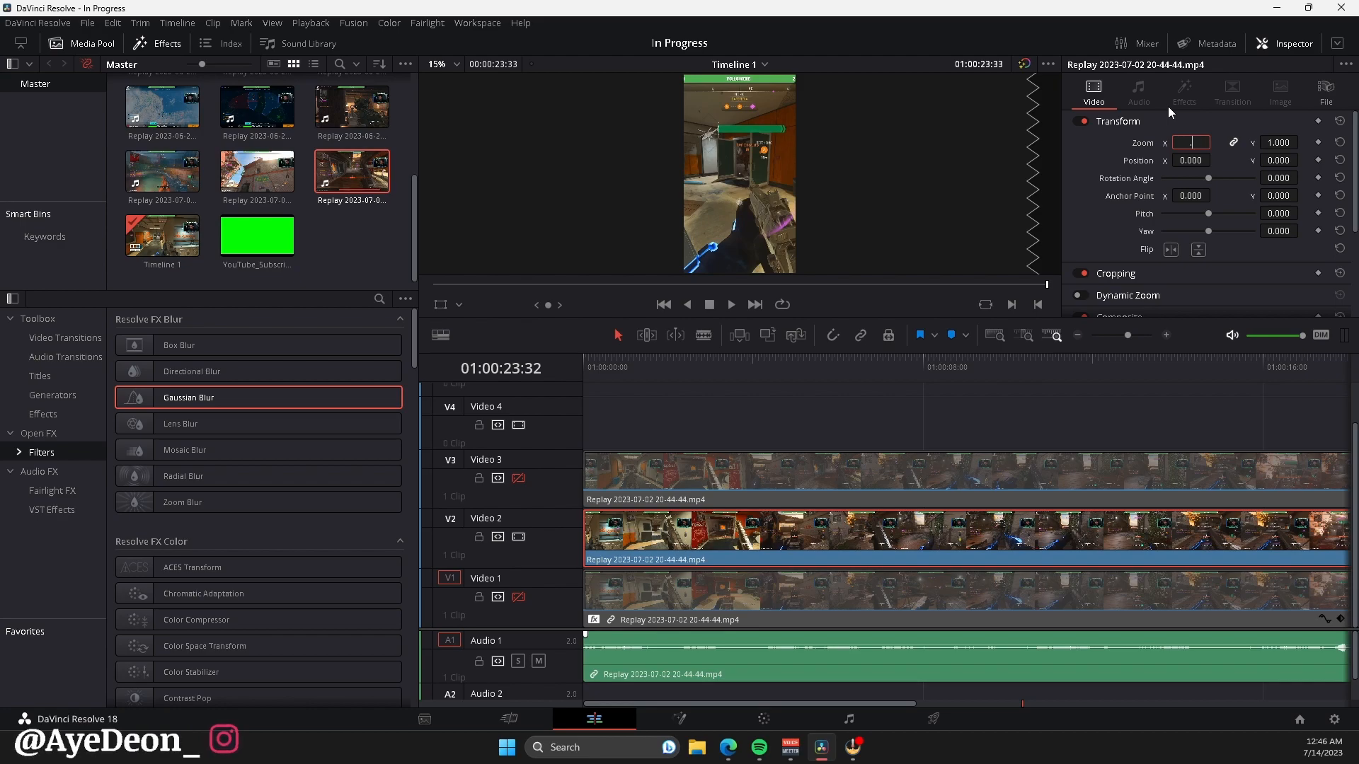
pyautogui.press('Return')
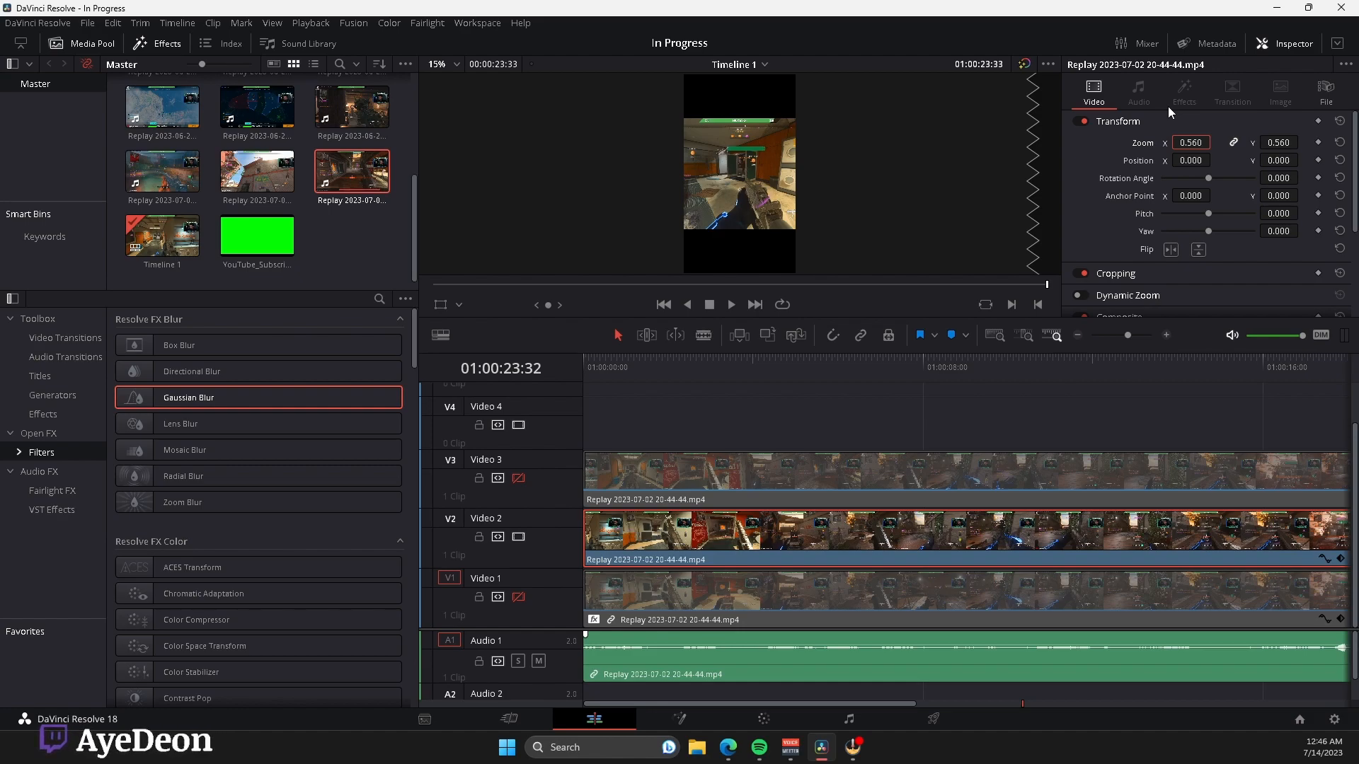
# - Set the Video 2 clip's Y position to 0.150
pyautogui.click(1287, 162)
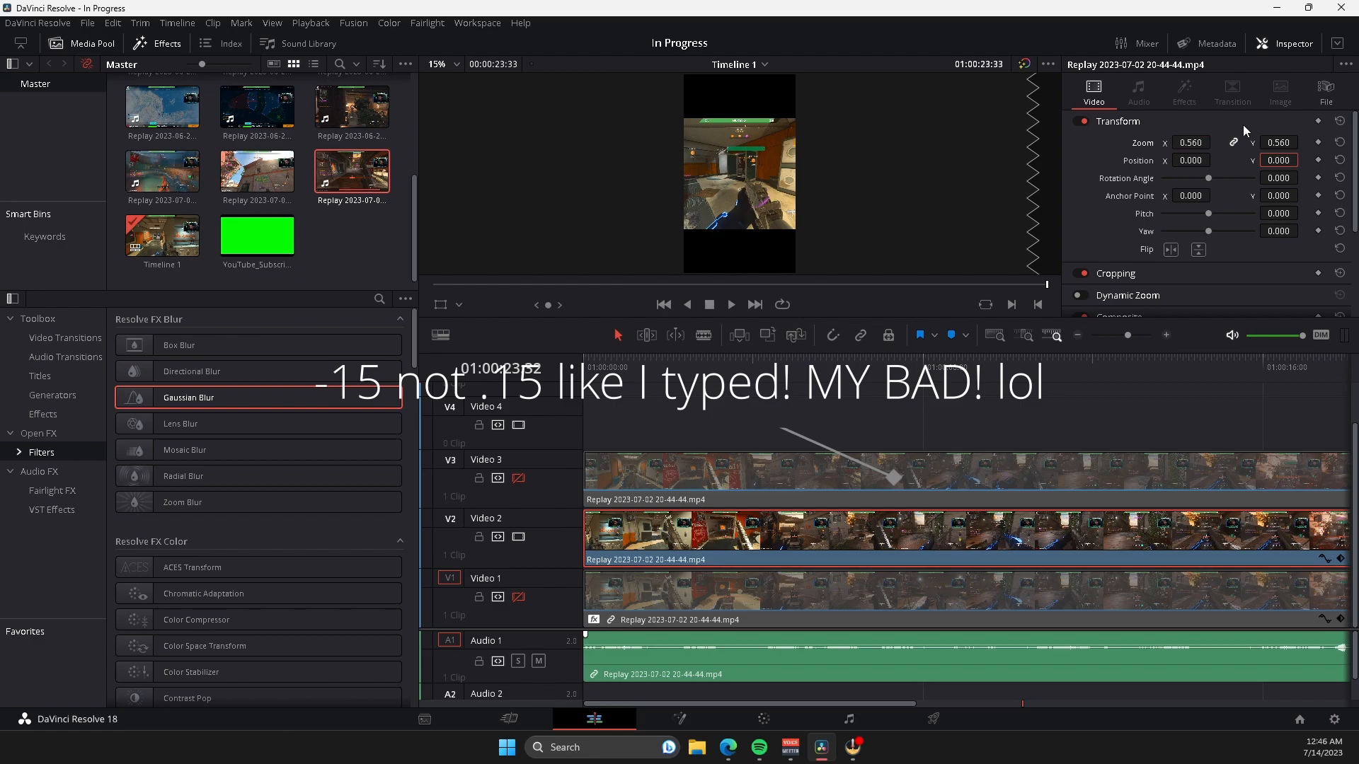
pyautogui.write('.1')
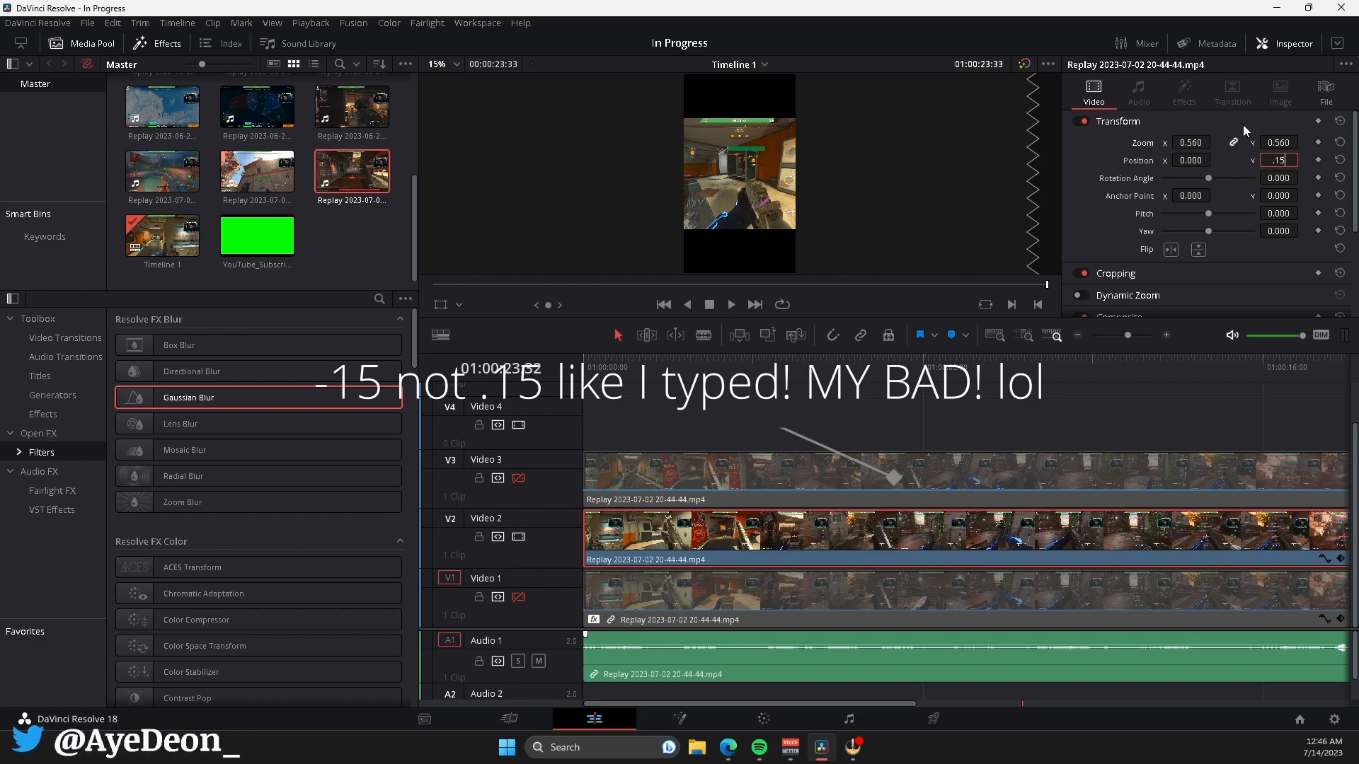
pyautogui.write('5')
pyautogui.press('Return')
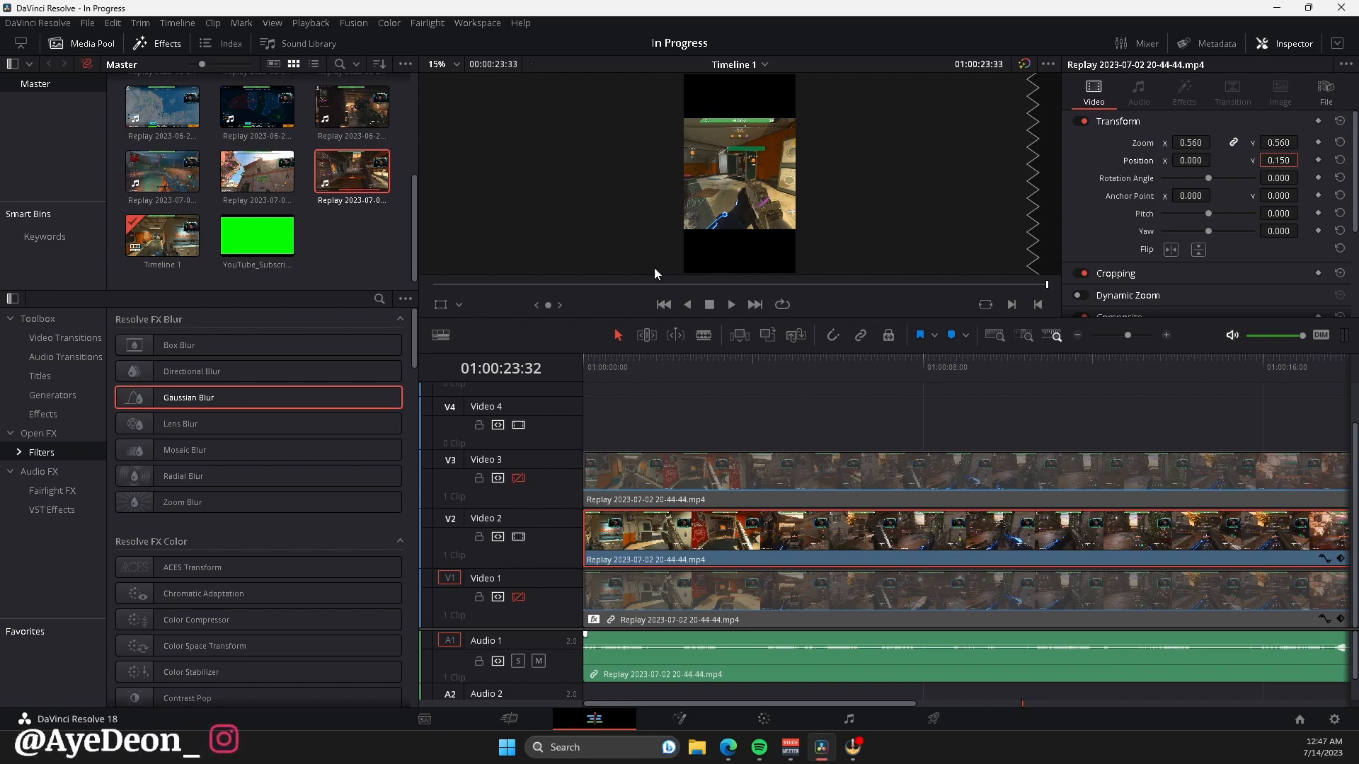
# - Disable the Video 2 track, enable Video 3, and set the Video 3 clip's X position to -425
pyautogui.click(520, 537)
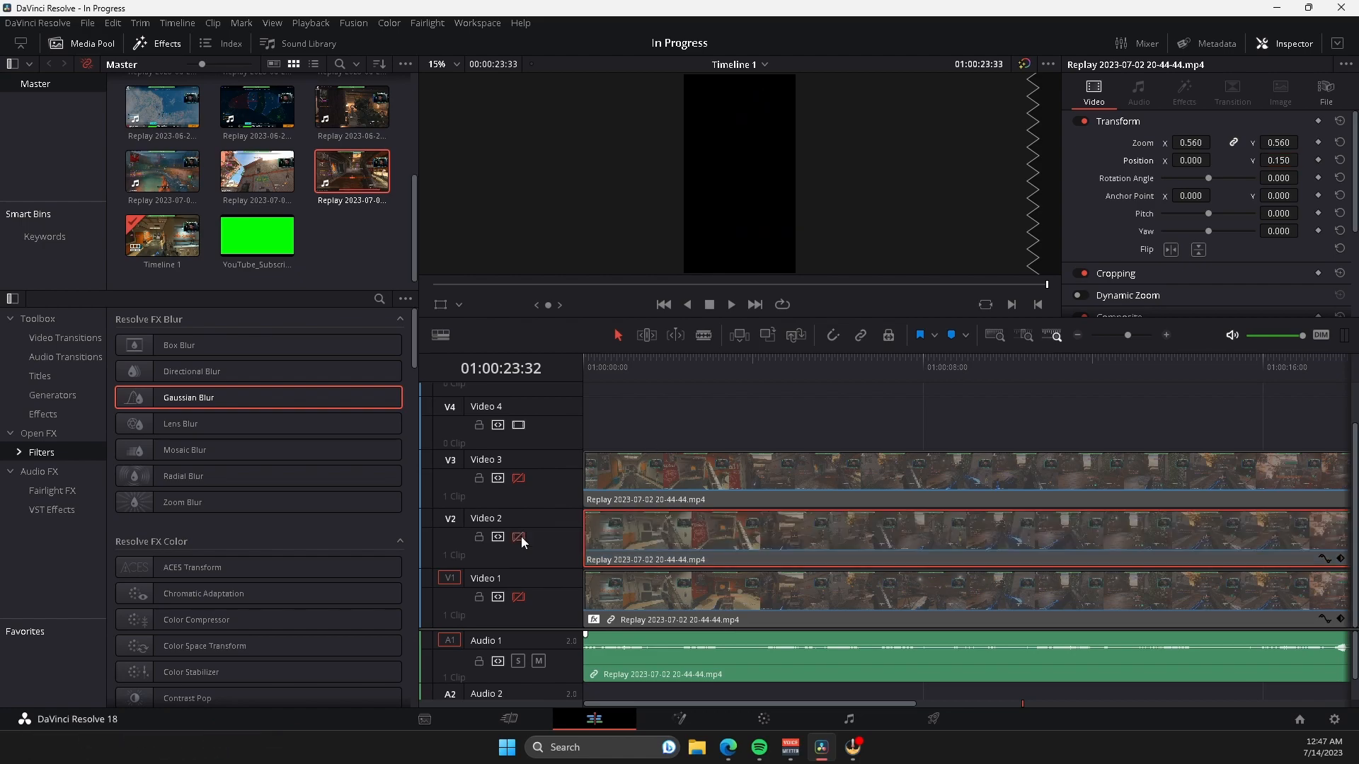
pyautogui.click(518, 478)
pyautogui.click(704, 479)
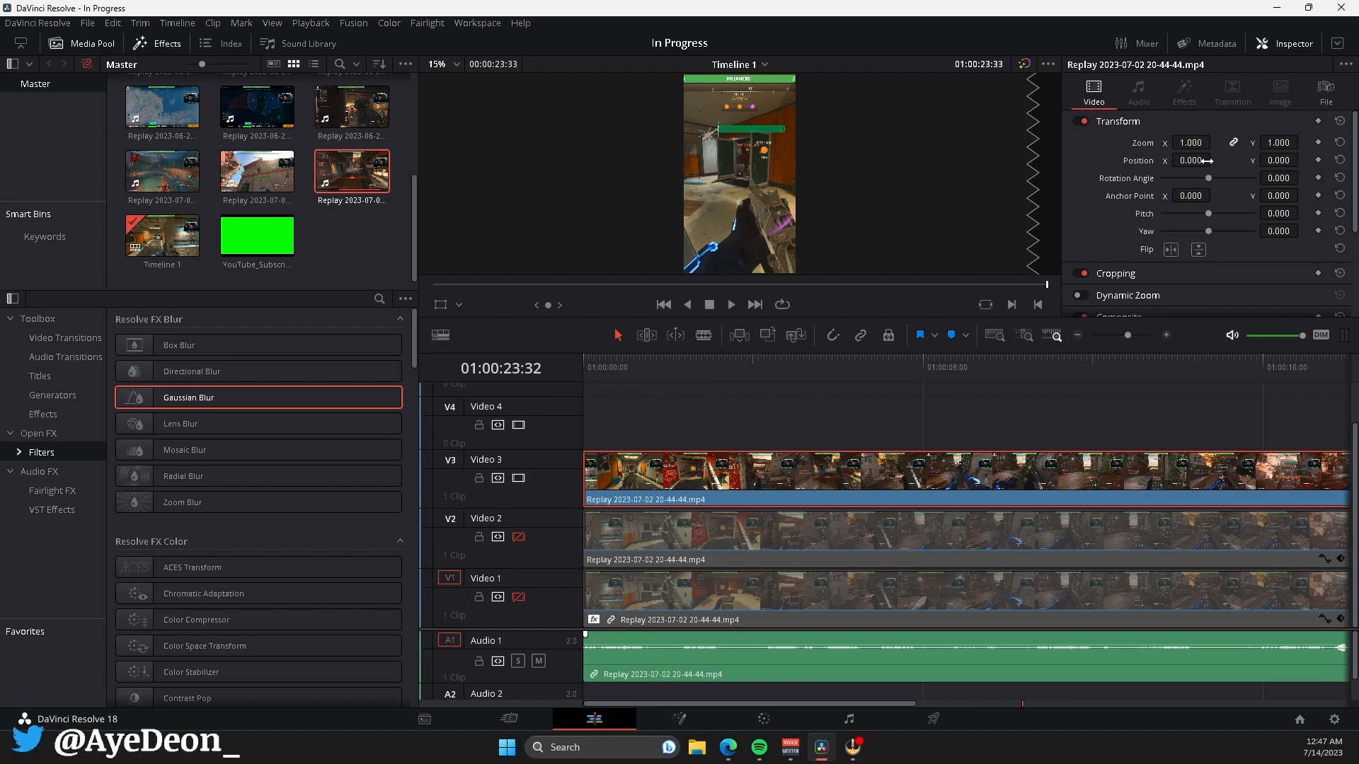
pyautogui.moveTo(1191, 160); pyautogui.dragTo(890, 161)
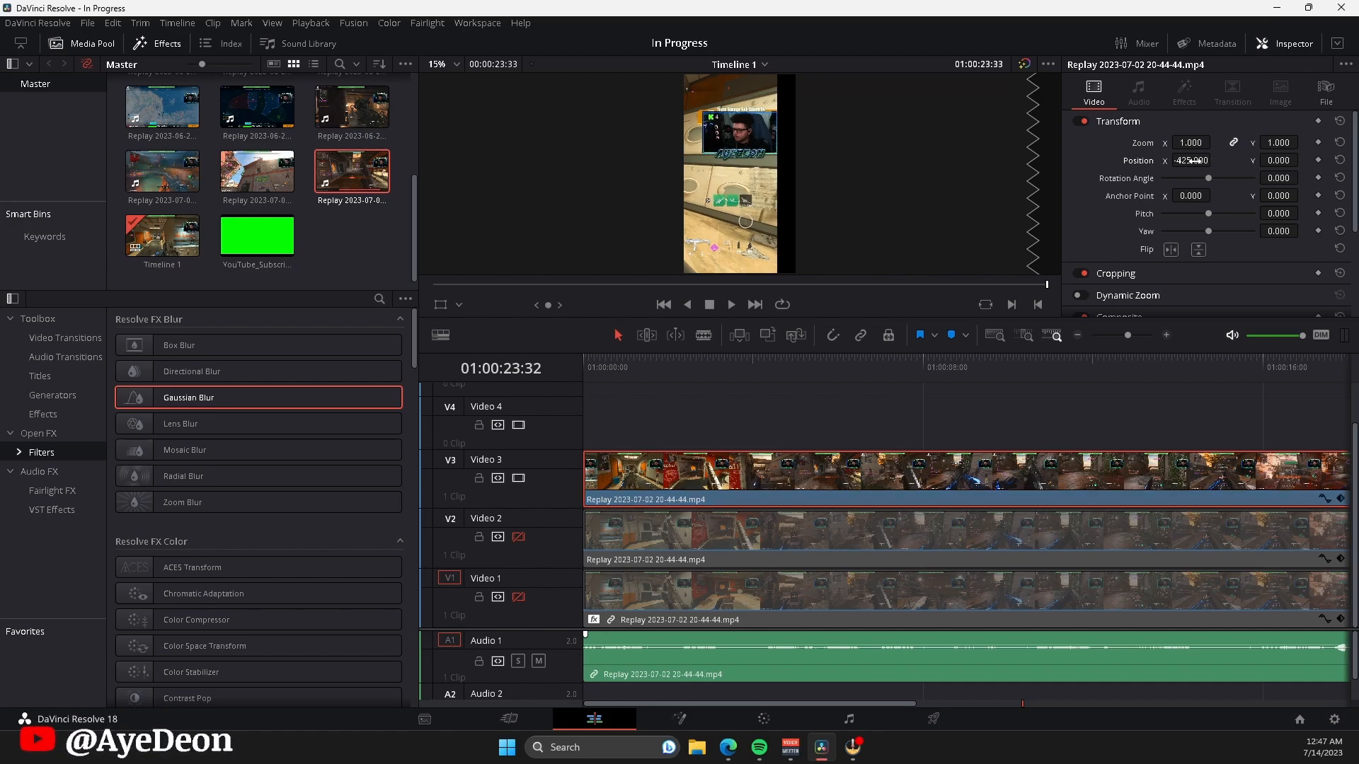
# - In Fusion, mask the Video 3 clip with a rectangle around the webcam overlay, about 0.21 wide and 0.26 high, centred near 0.894, 0.702
pyautogui.click(680, 719)
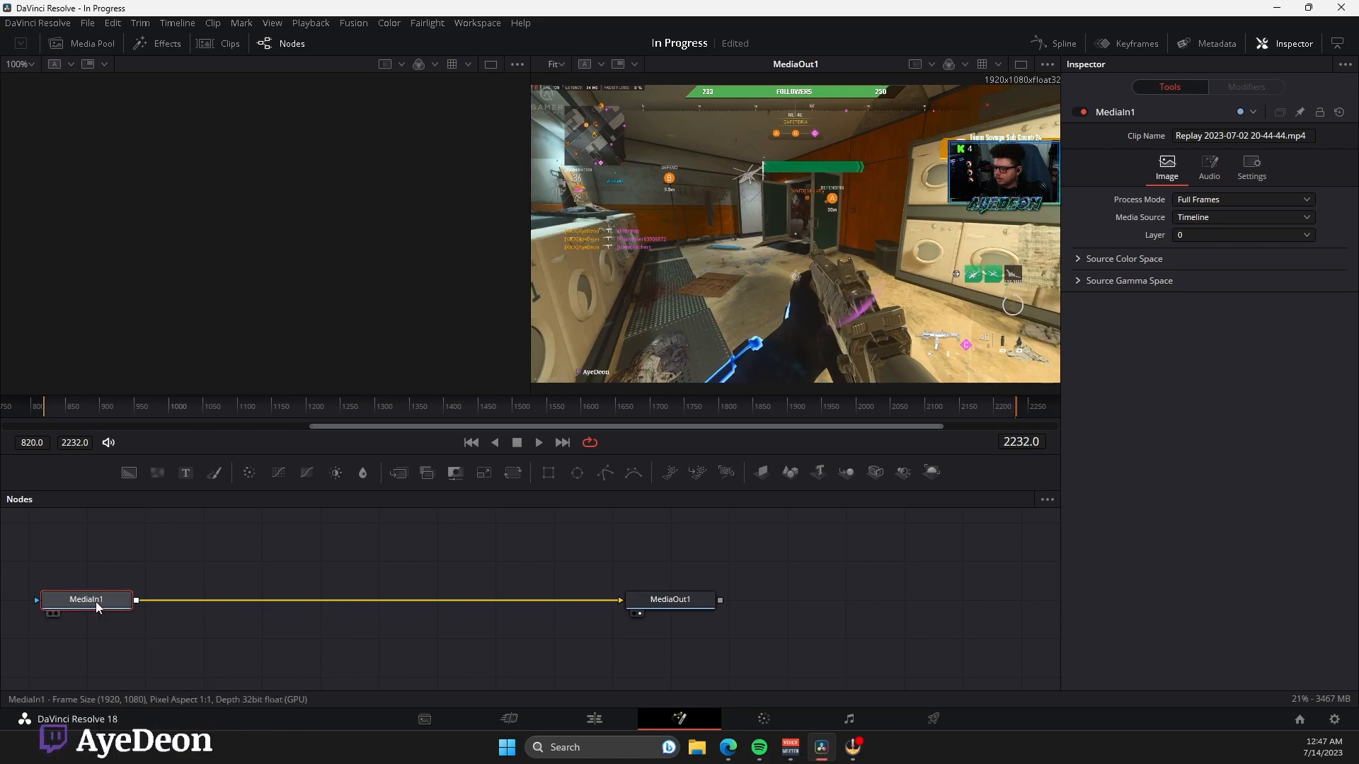
pyautogui.click(549, 474)
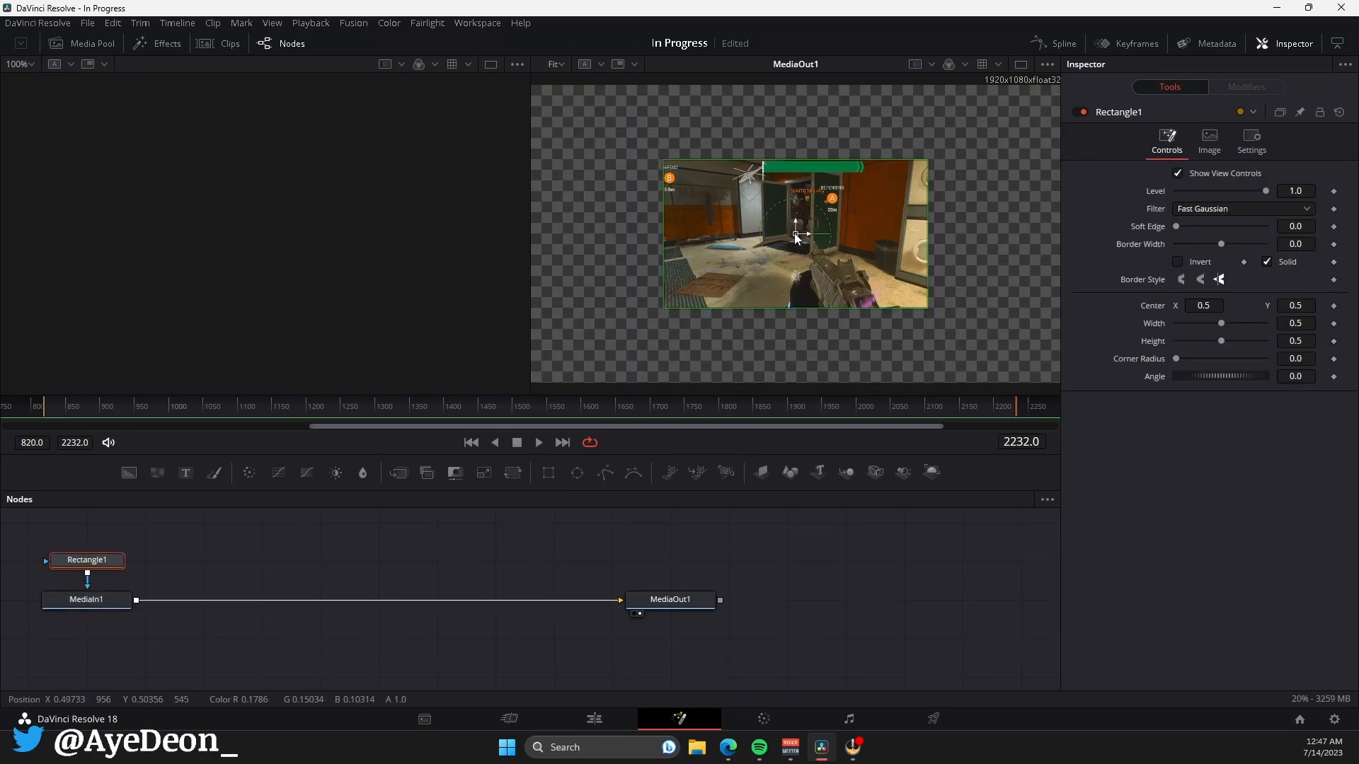
pyautogui.moveTo(797, 245); pyautogui.dragTo(1008, 179)
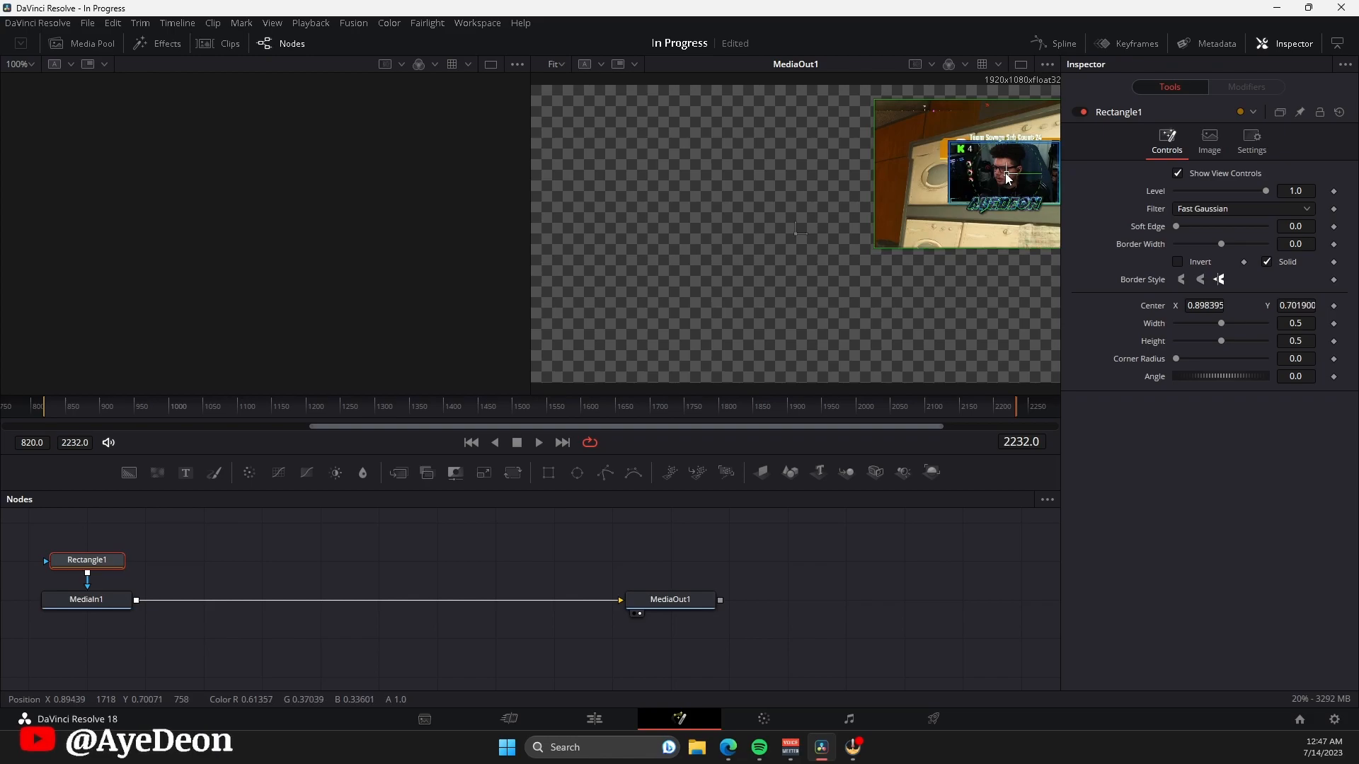
pyautogui.moveTo(868, 191); pyautogui.dragTo(943, 192)
pyautogui.moveTo(945, 188); pyautogui.dragTo(1006, 180)
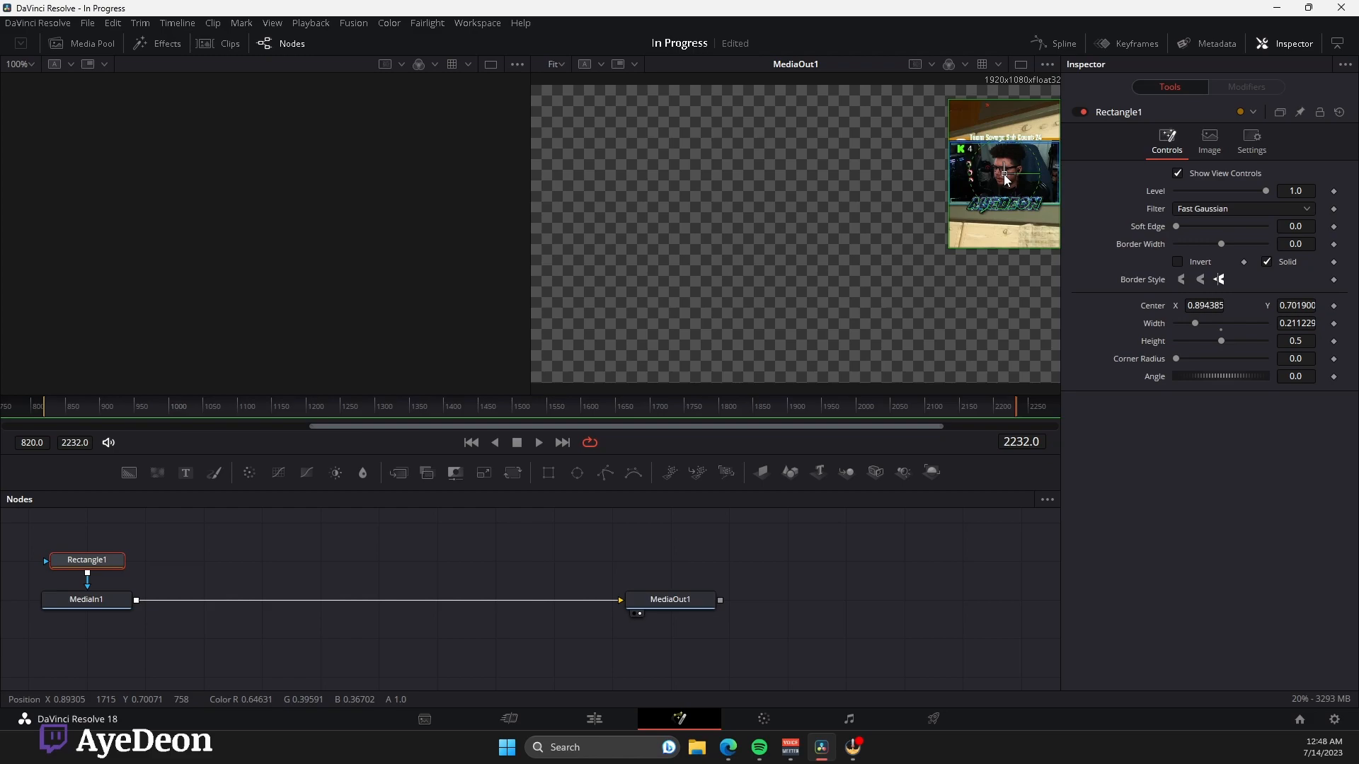
pyautogui.moveTo(996, 248); pyautogui.dragTo(995, 212)
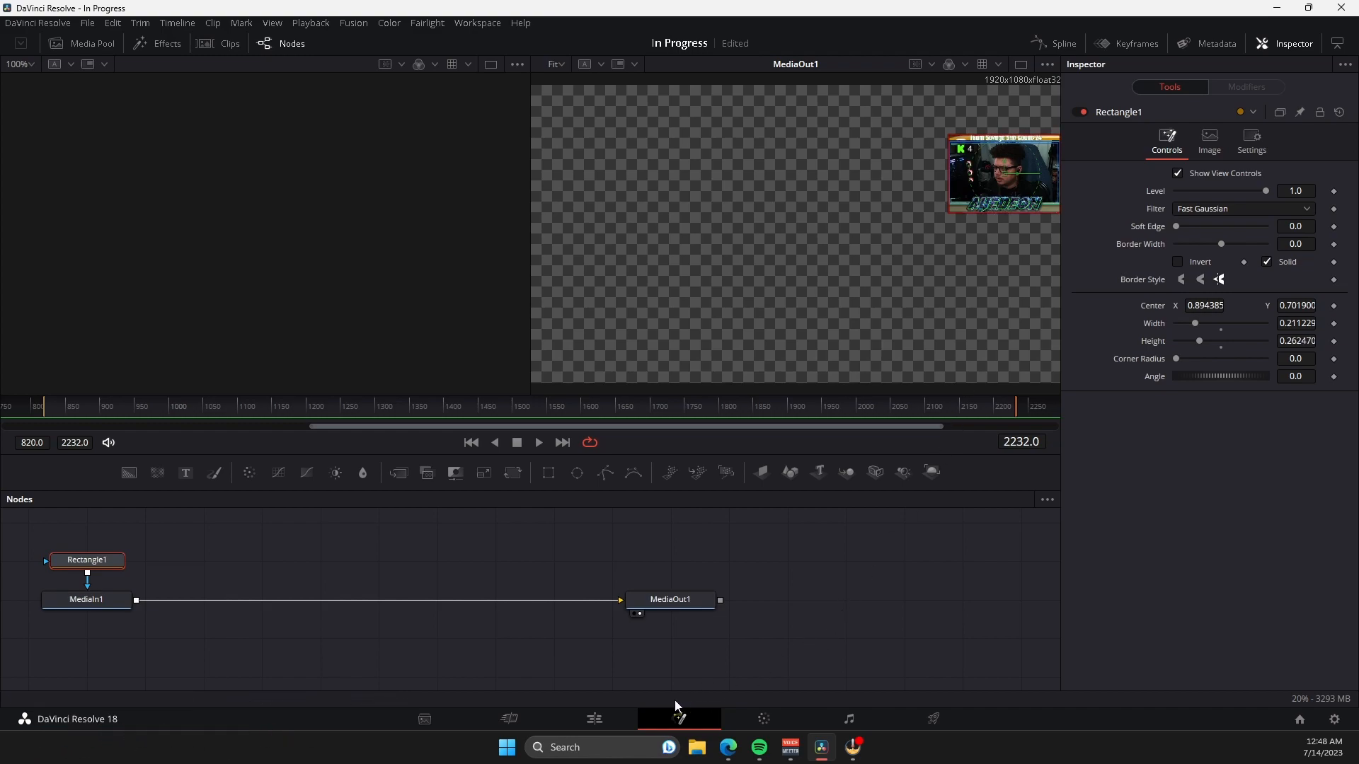
# - Back in the timeline edit, enable the Video 2 track and set the Video 3 webcam clip's Y position to 383
pyautogui.click(610, 720)
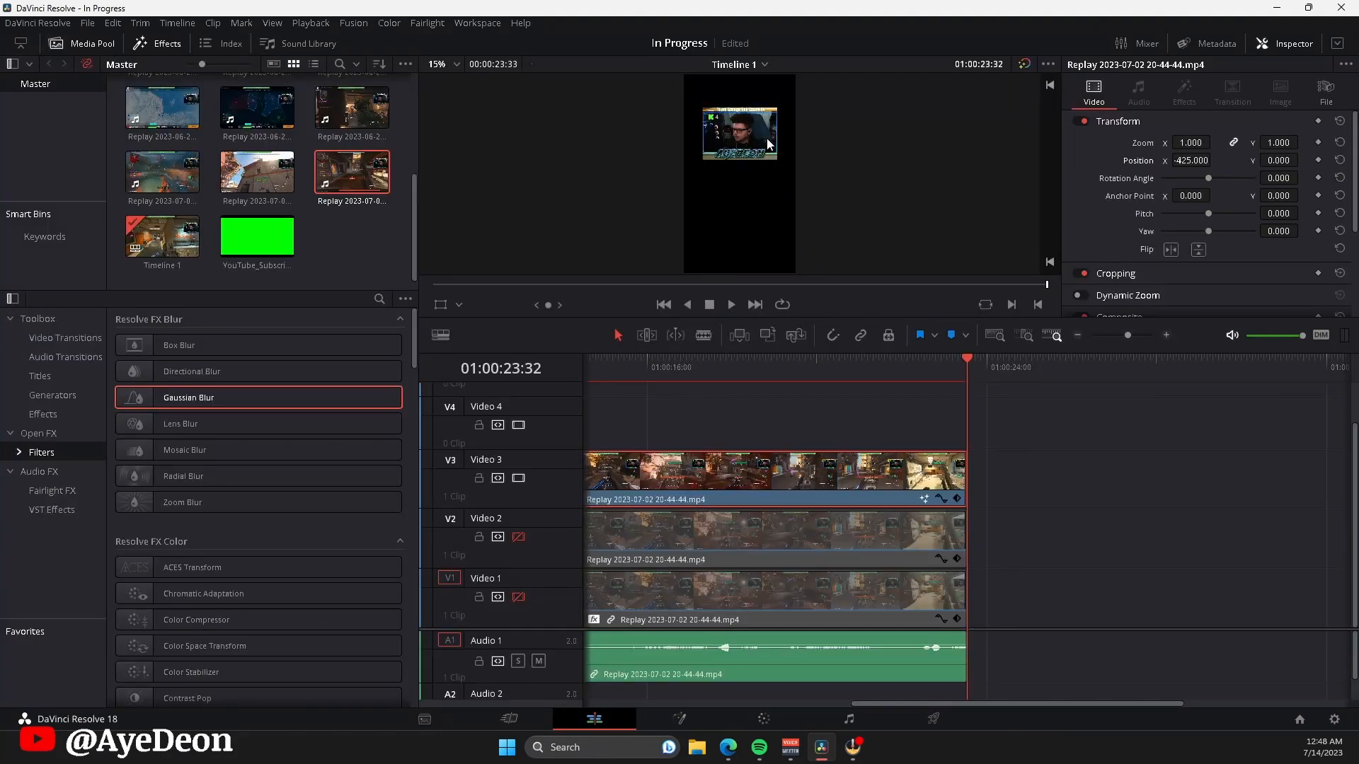
pyautogui.click(517, 537)
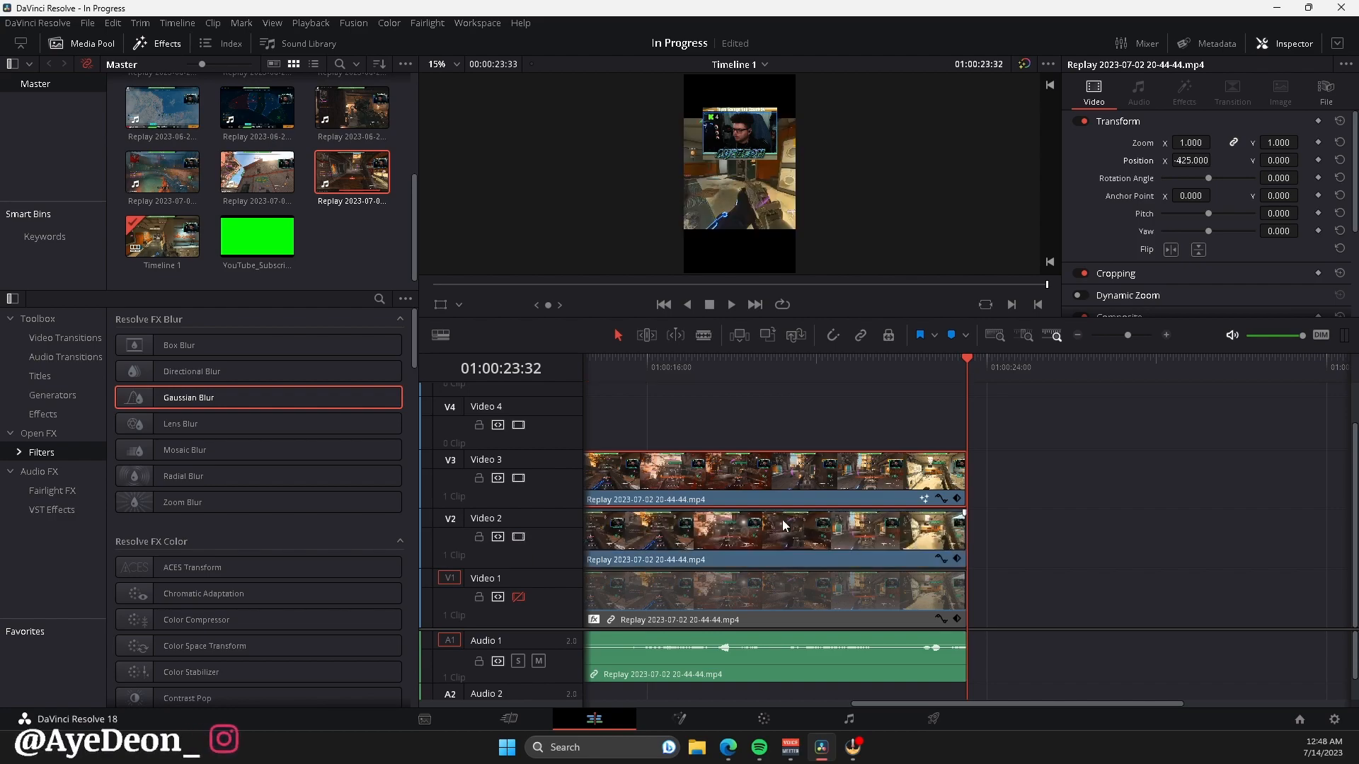
pyautogui.moveTo(1271, 160); pyautogui.dragTo(1352, 159)
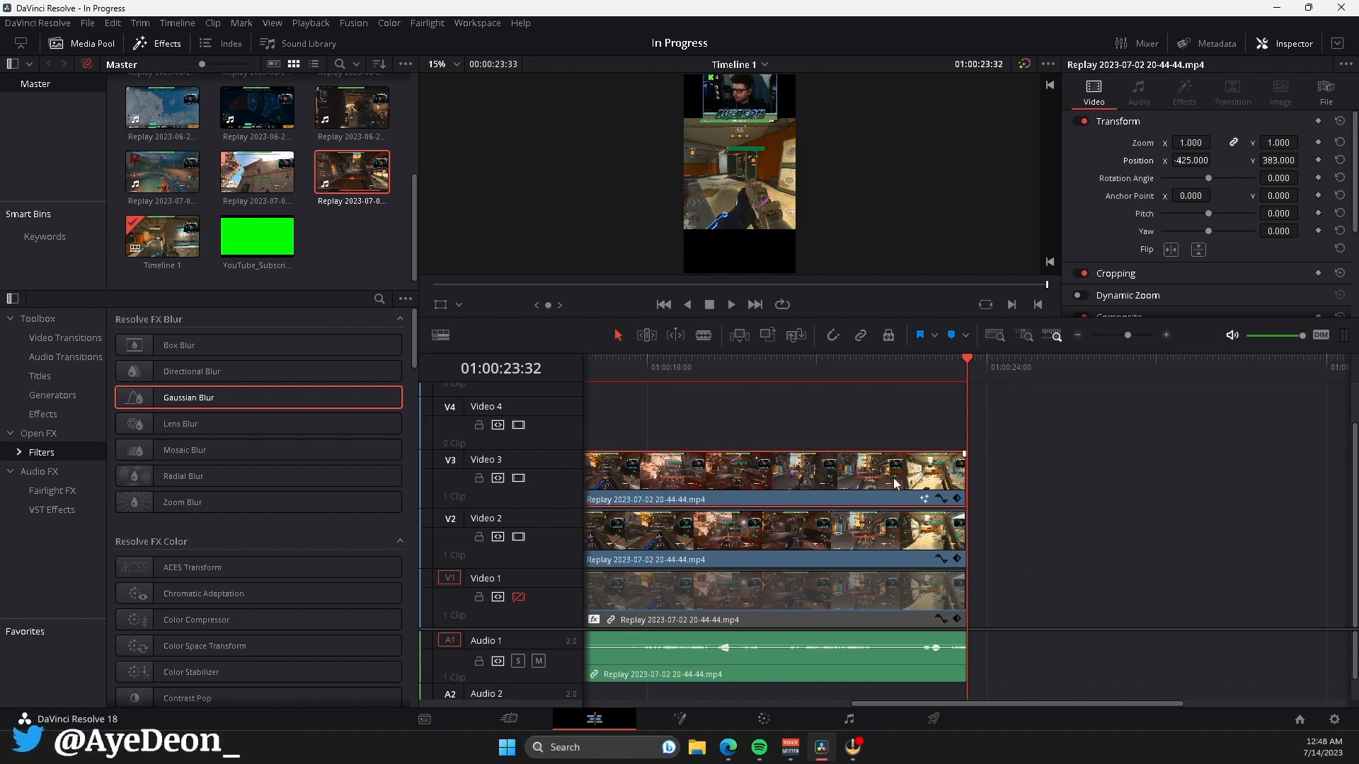
# - Set the Video 2 gameplay clip's Y position to -15
pyautogui.click(691, 554)
pyautogui.click(1273, 161)
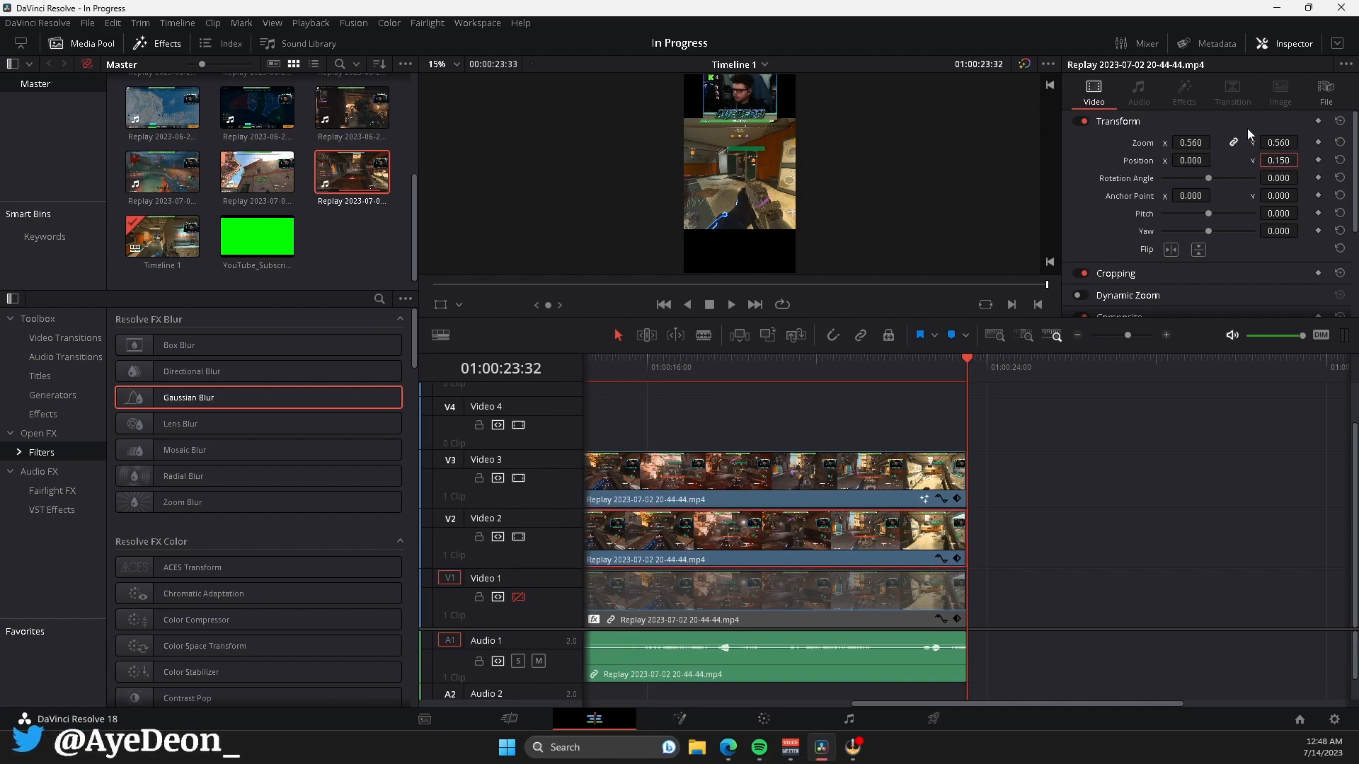
pyautogui.write('.')
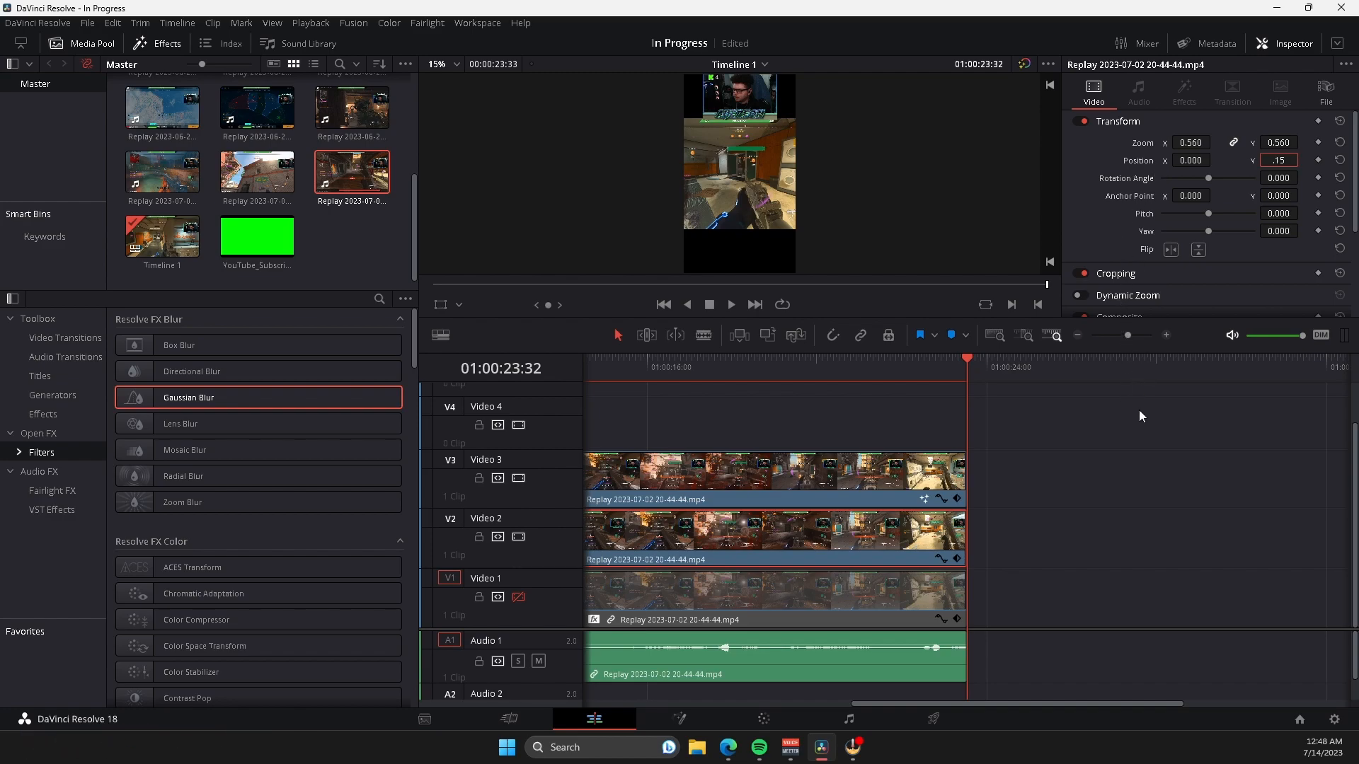
pyautogui.write('15')
pyautogui.press('Return')
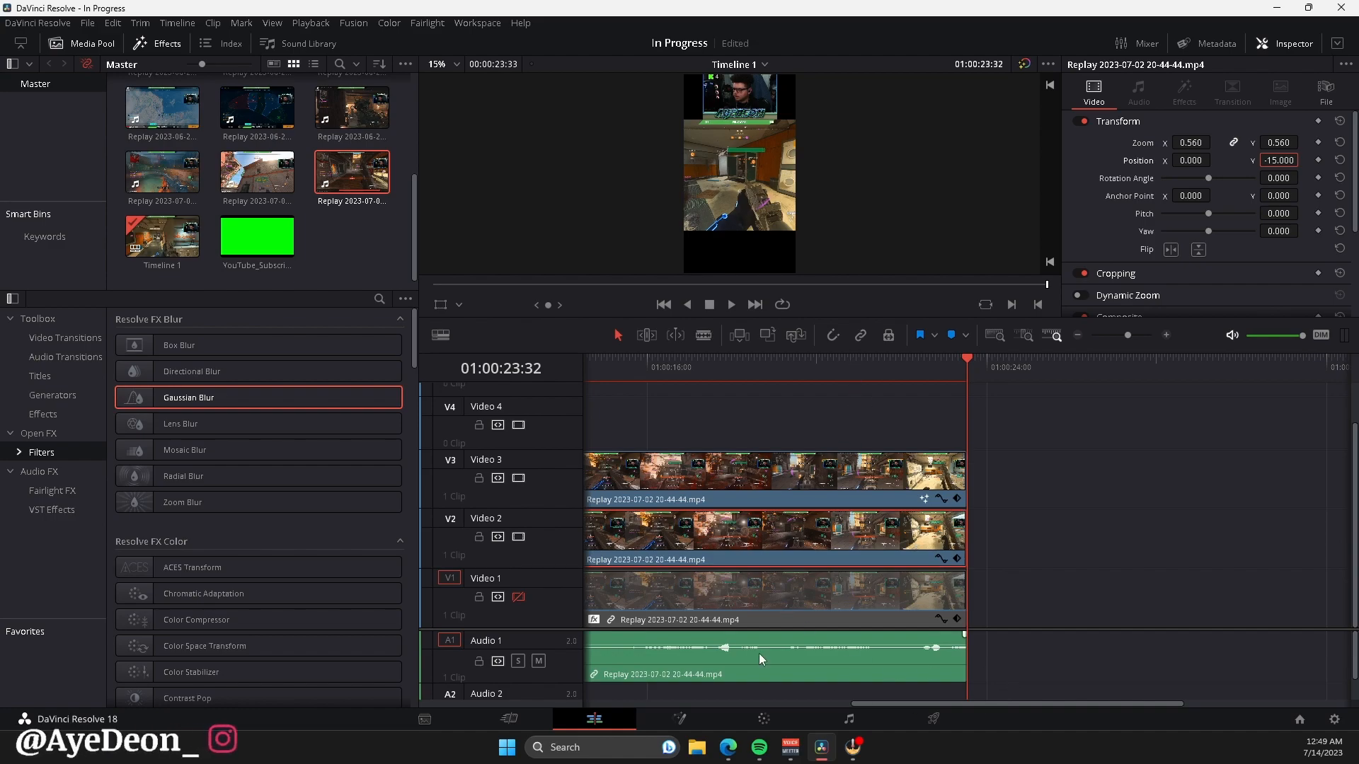
# - Enable the Video 1 background track and return the playhead to the start of the timeline
pyautogui.click(518, 597)
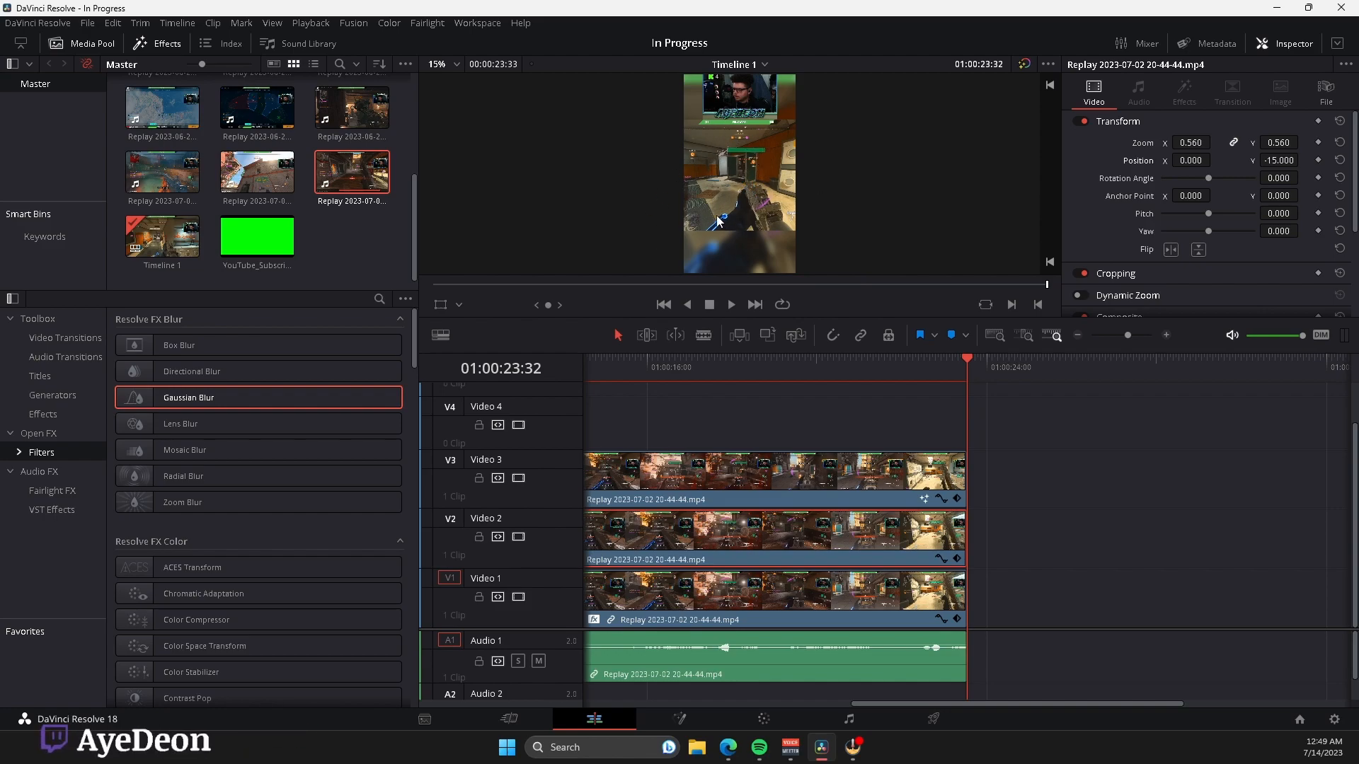
pyautogui.press('Home')
pyautogui.moveTo(584, 359)
pyautogui.mouseDown()
pyautogui.moveTo(665, 371)
pyautogui.moveTo(585, 375)
pyautogui.mouseUp()
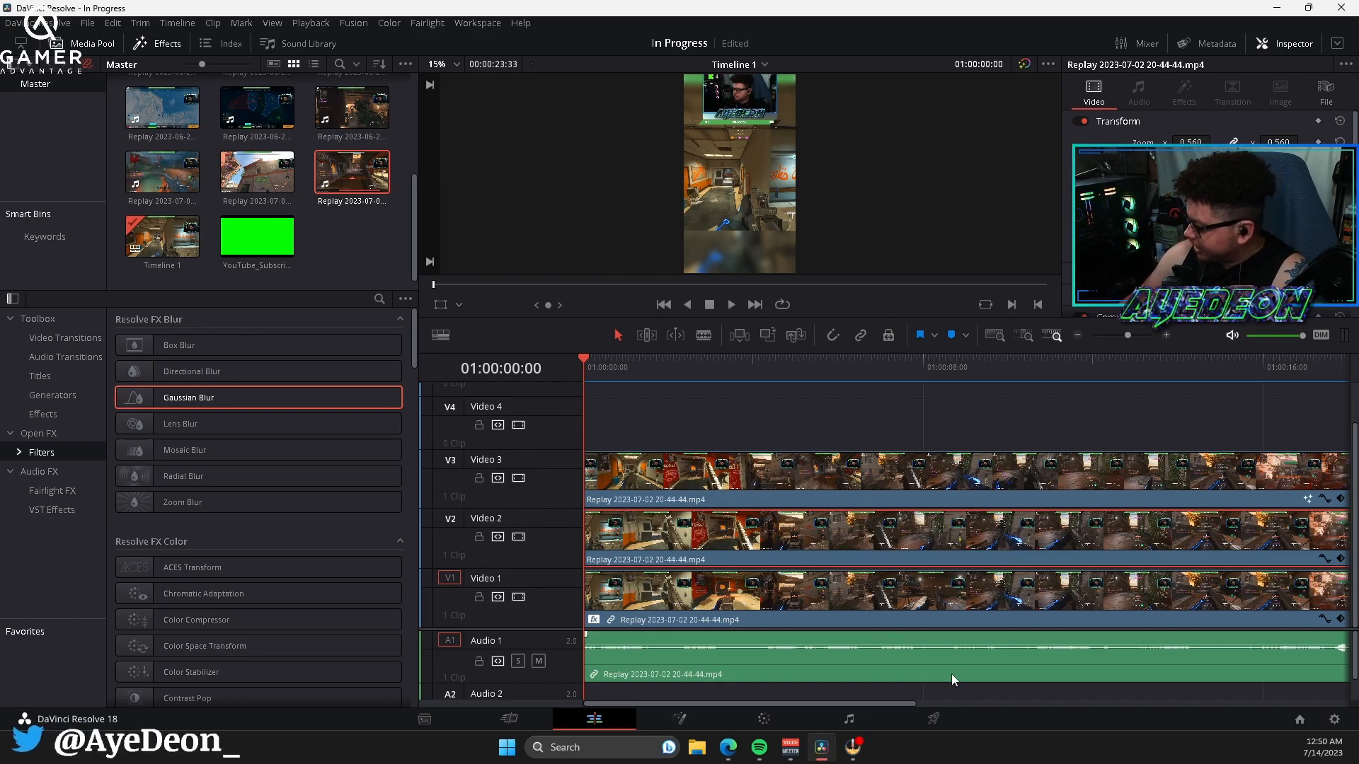
# - Open the render settings for the timeline and name the export file mp7clip
pyautogui.click(930, 725)
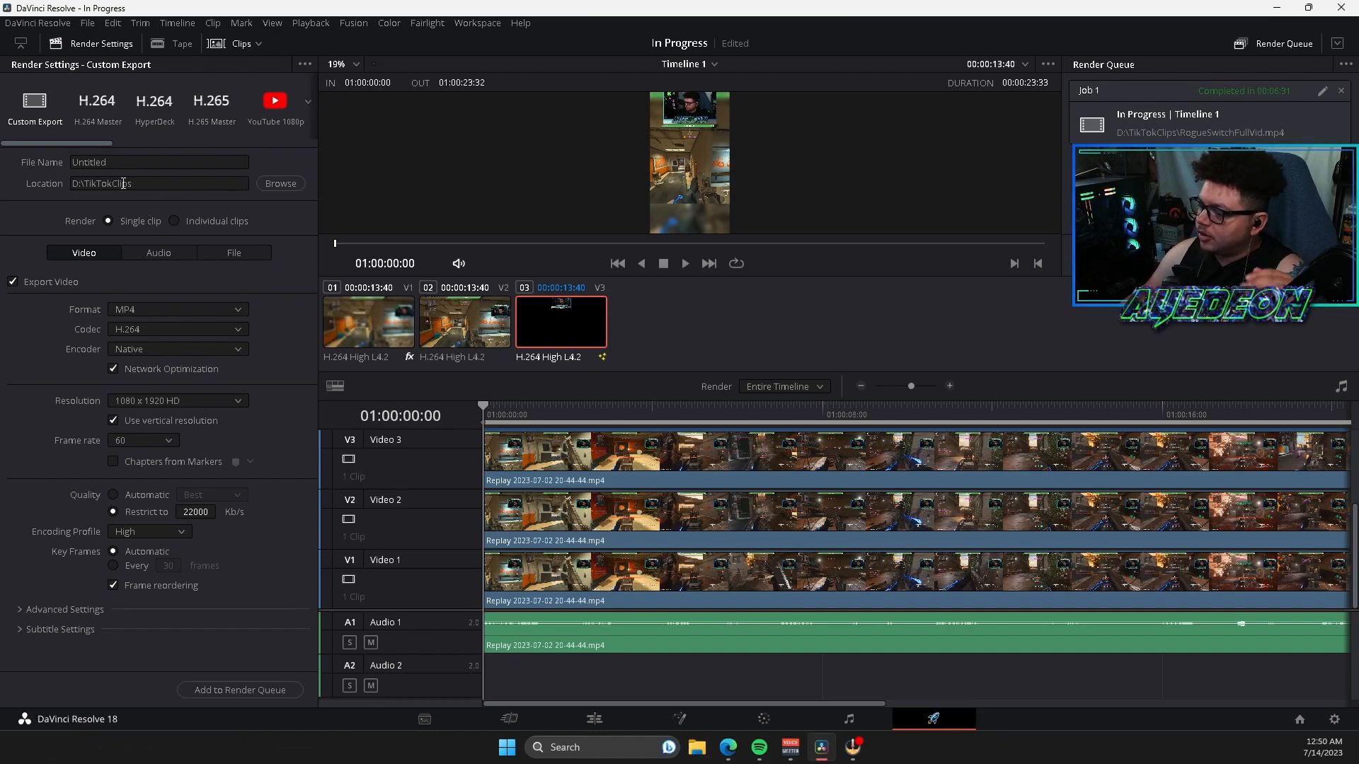
pyautogui.click(92, 163)
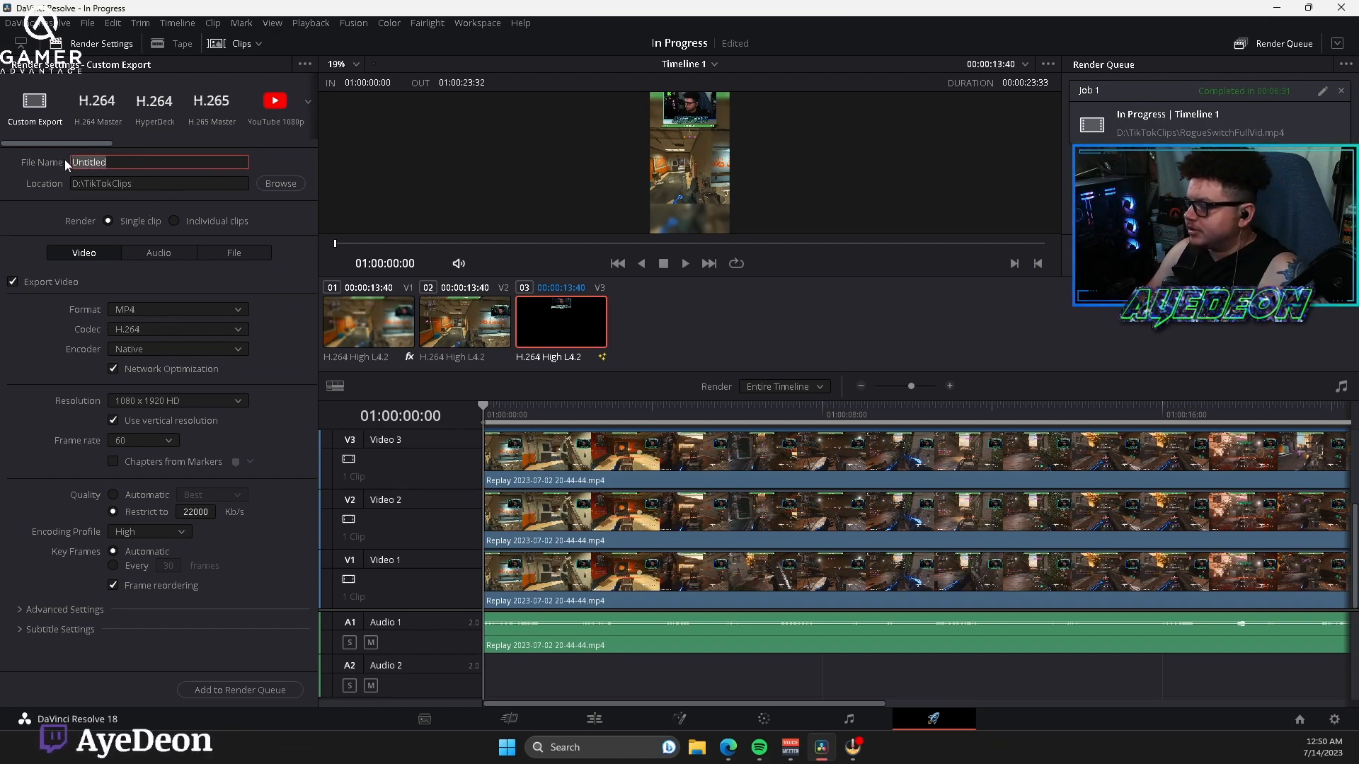
pyautogui.write('mp7clip')
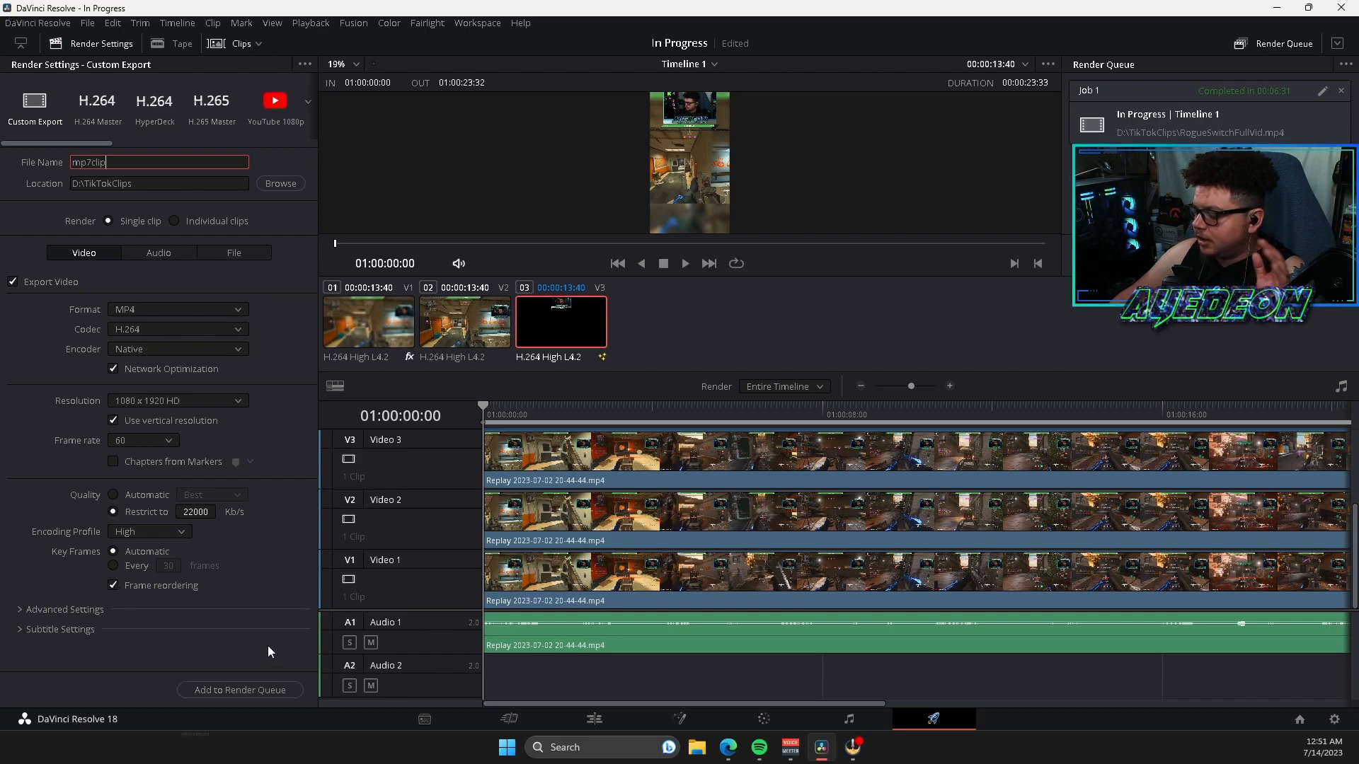
# - Queue the mp7clip export, remove the old completed job from the render queue, and start rendering
pyautogui.click(281, 691)
pyautogui.click(1341, 92)
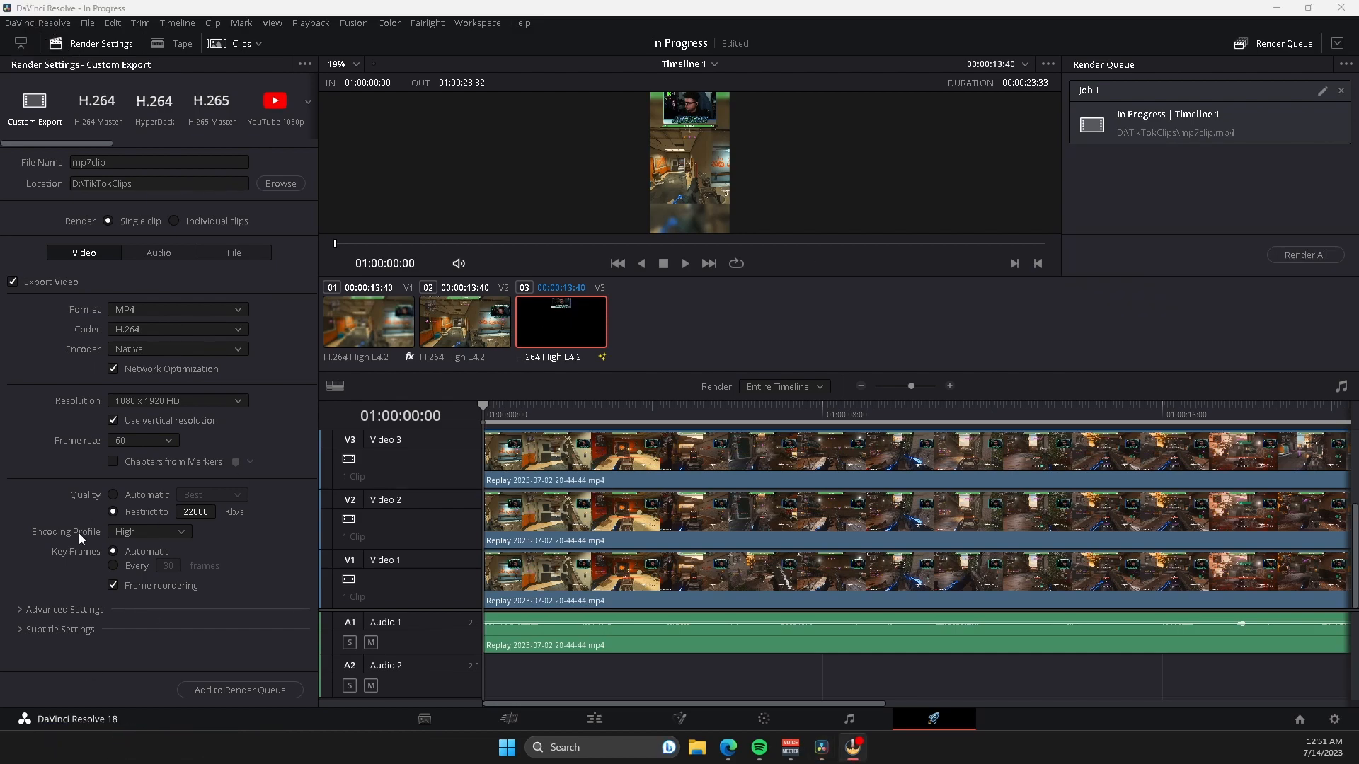
pyautogui.click(1272, 260)
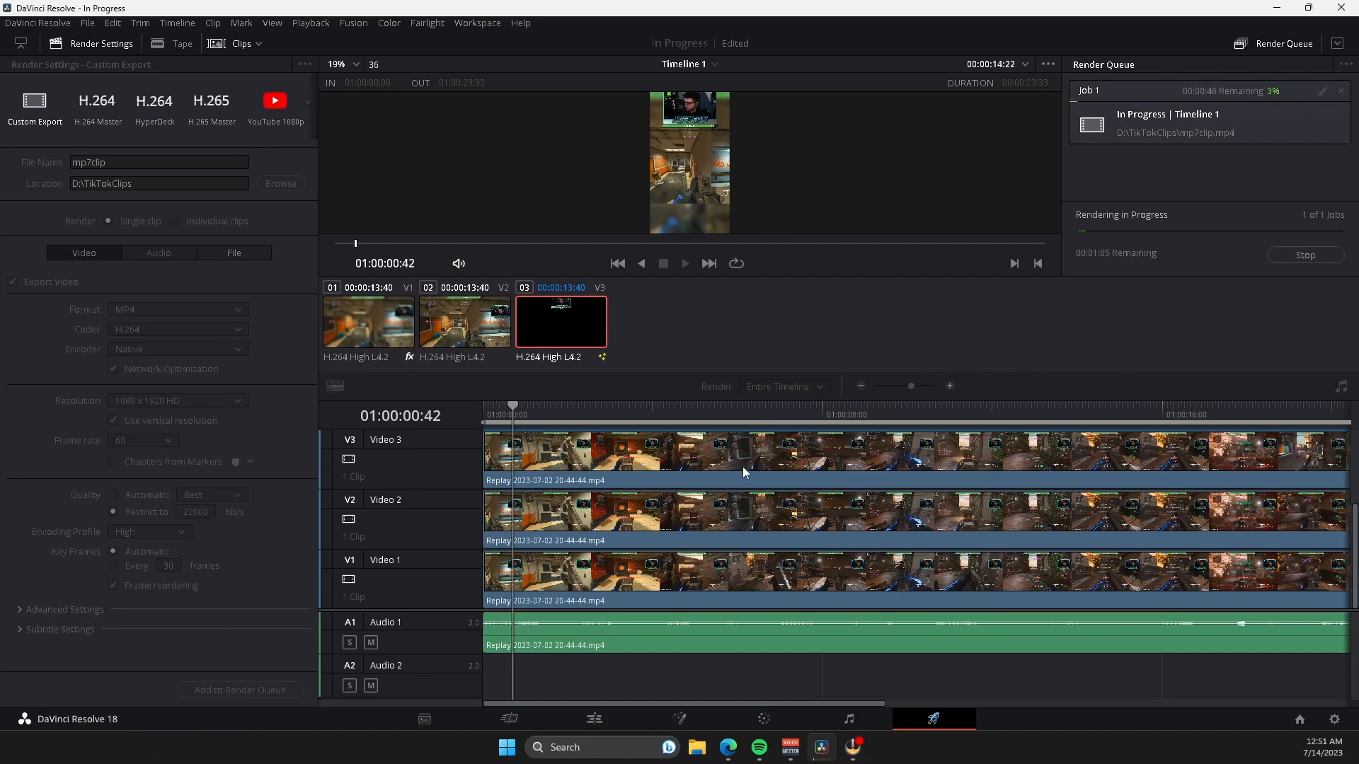